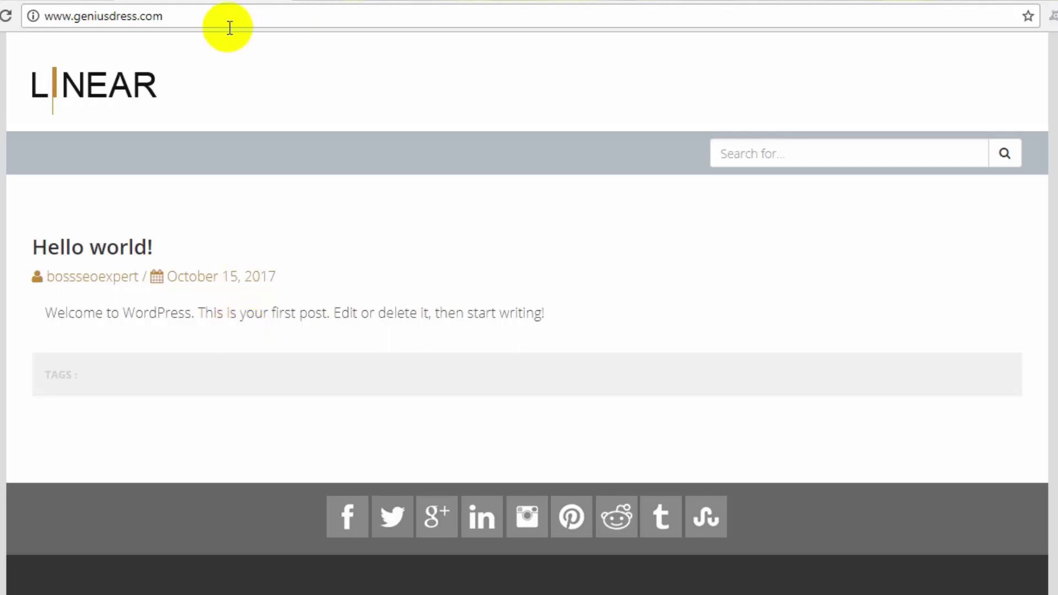
Step: Go to geniusdress.com/wp-admin in Chrome, discarding the autocompleted suggestion
left_click(218, 12)
left_click(220, 11)
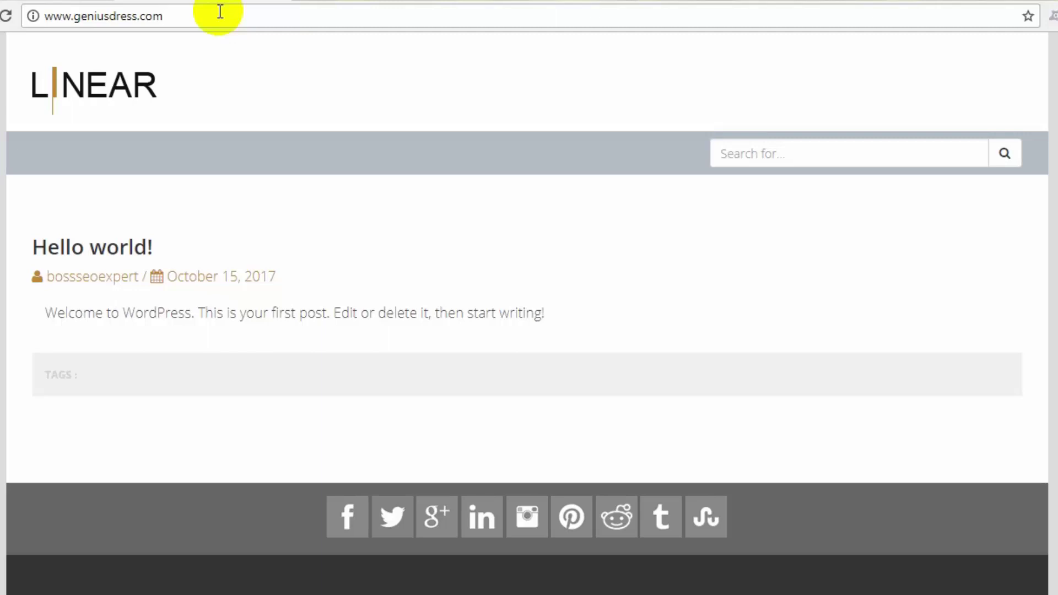
type("/")
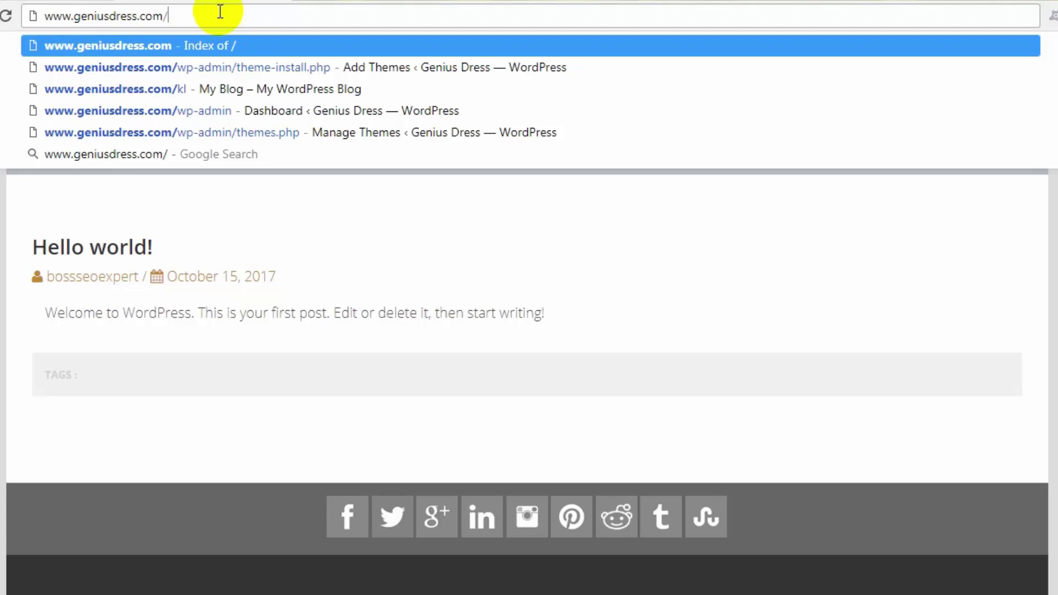
type("w")
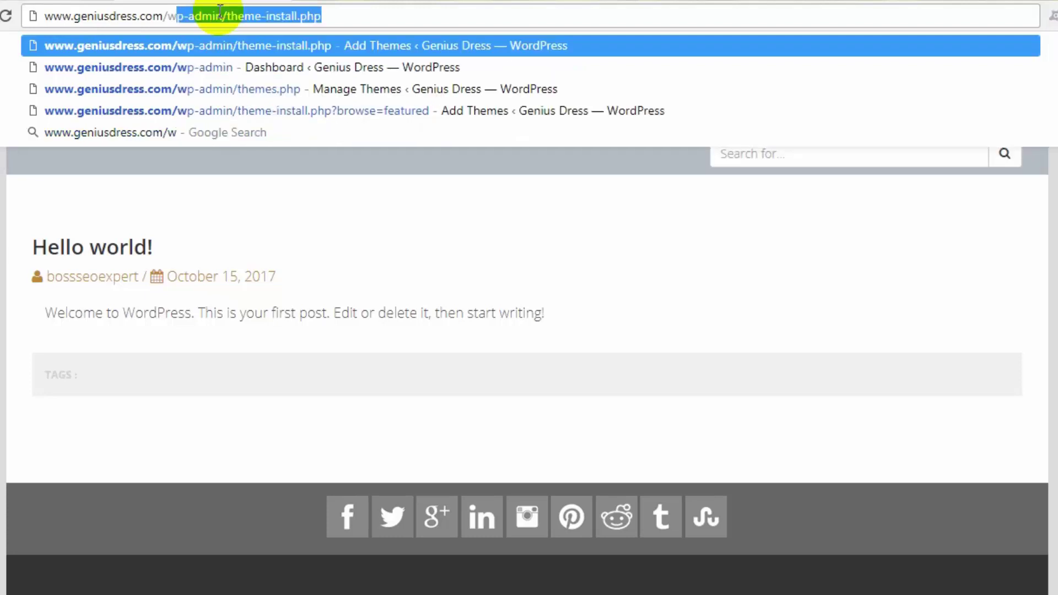
type("p-admin")
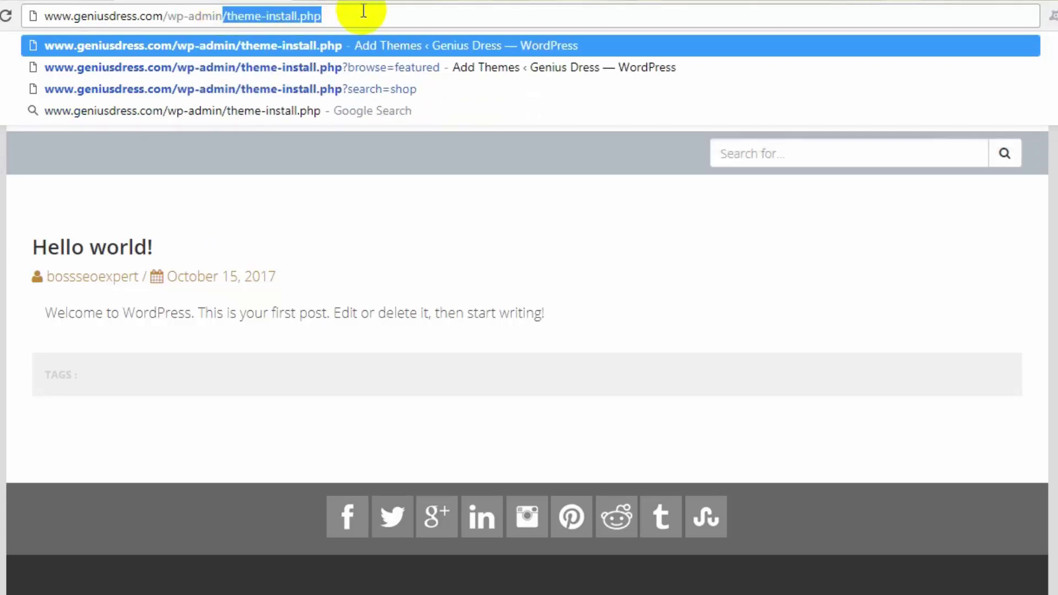
key("BackSpace")
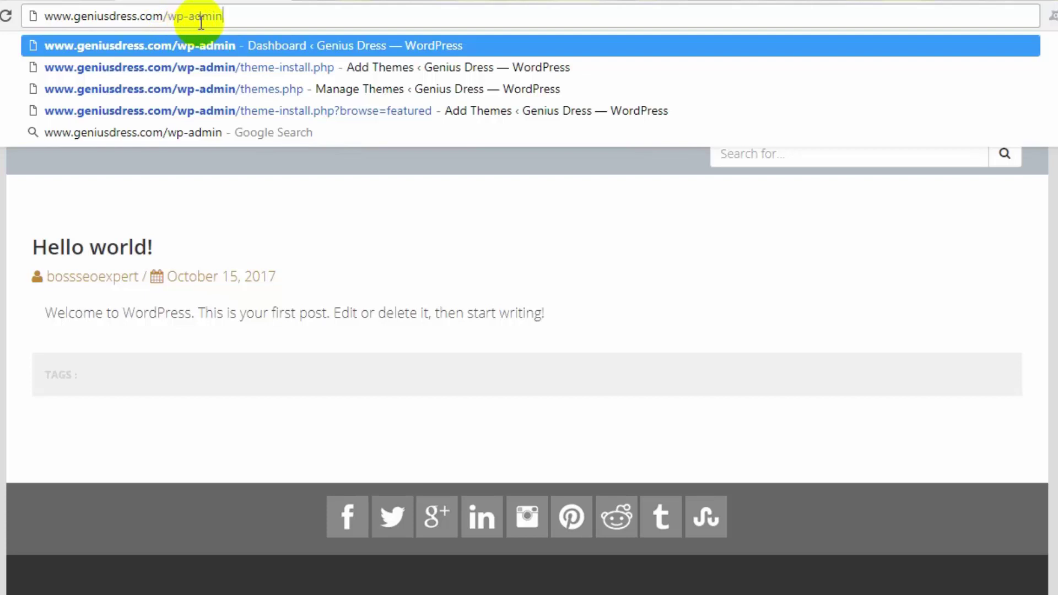
key("Return")
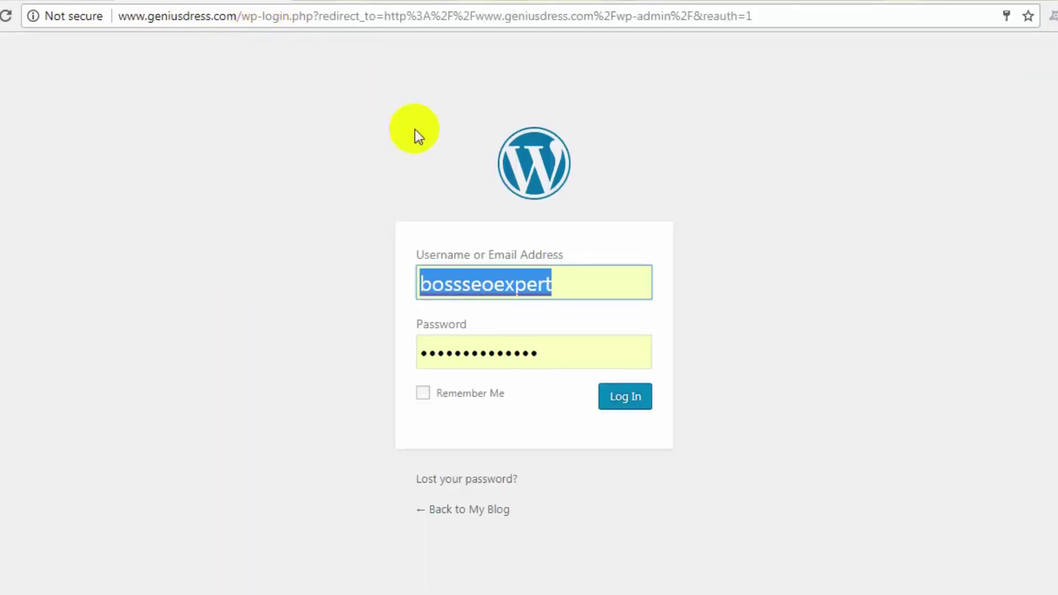
Step: Sign in to the geniusdress.com admin with Remember Me ticked
left_click(602, 289)
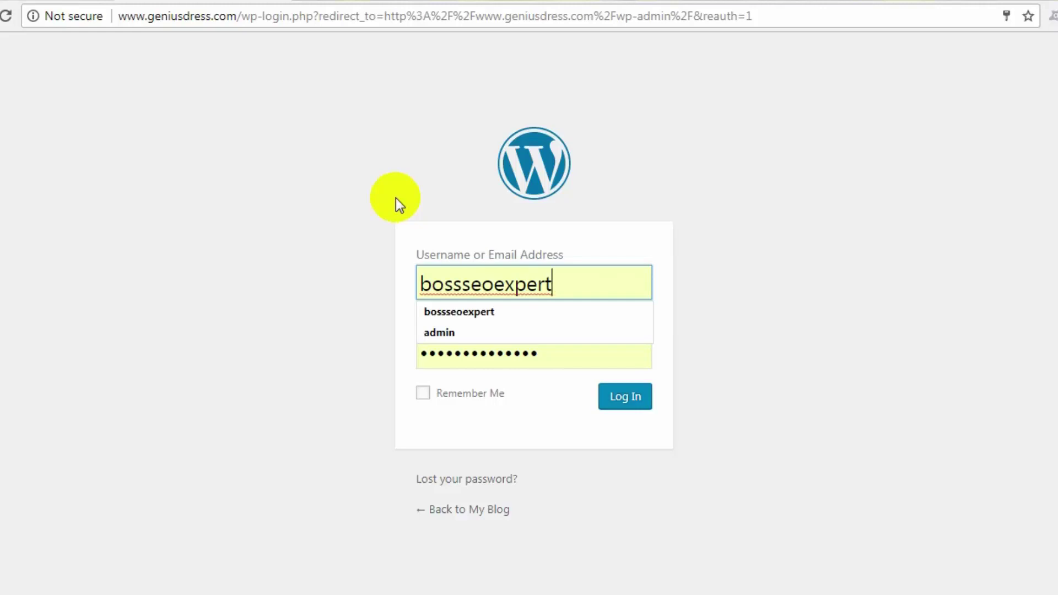
left_click(430, 399)
left_click(643, 399)
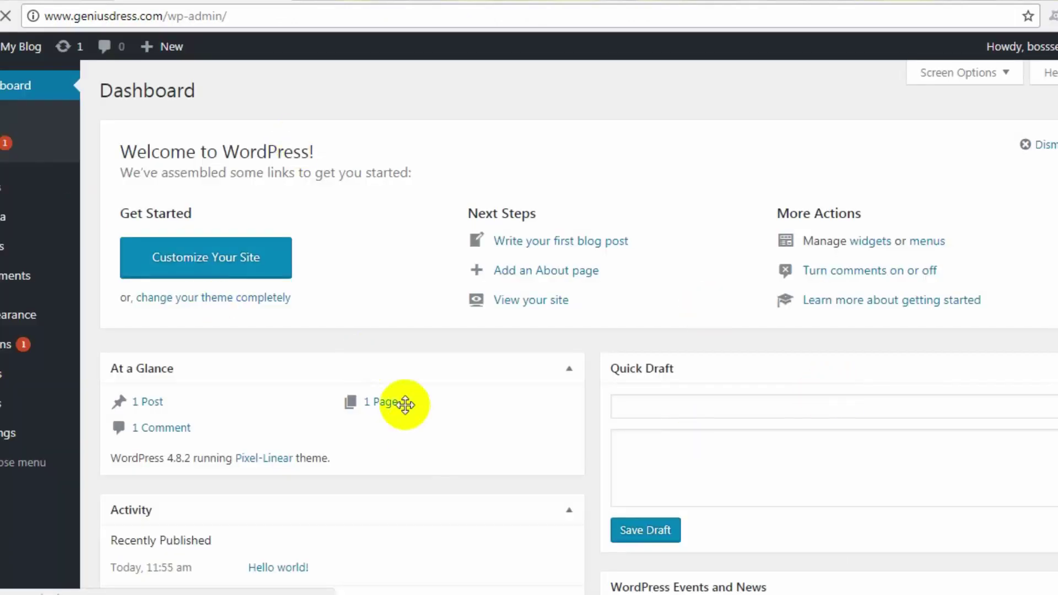
scroll(419, 309, "down", 8)
scroll(331, 278, "up", 3)
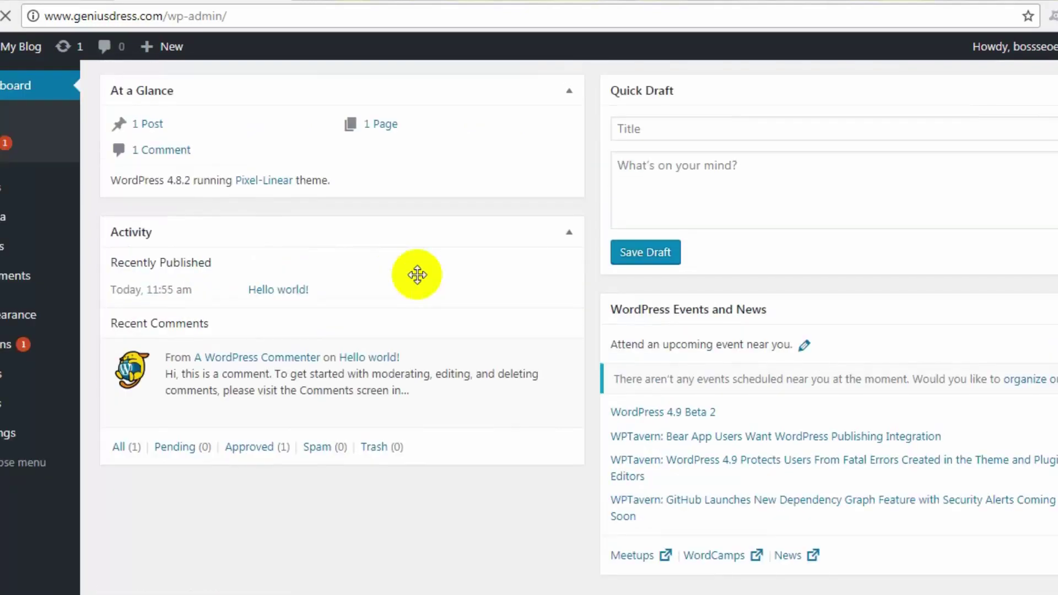
scroll(417, 275, "up", 5)
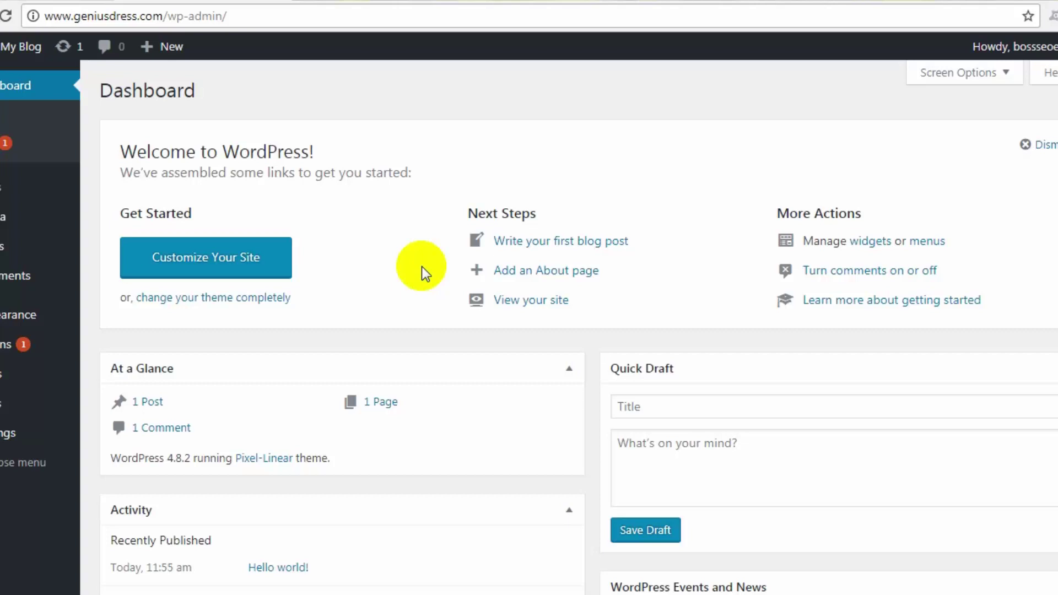
Step: Open Appearance > Themes and look over the four installed themes
left_click(3, 375)
mouse_move(12, 314)
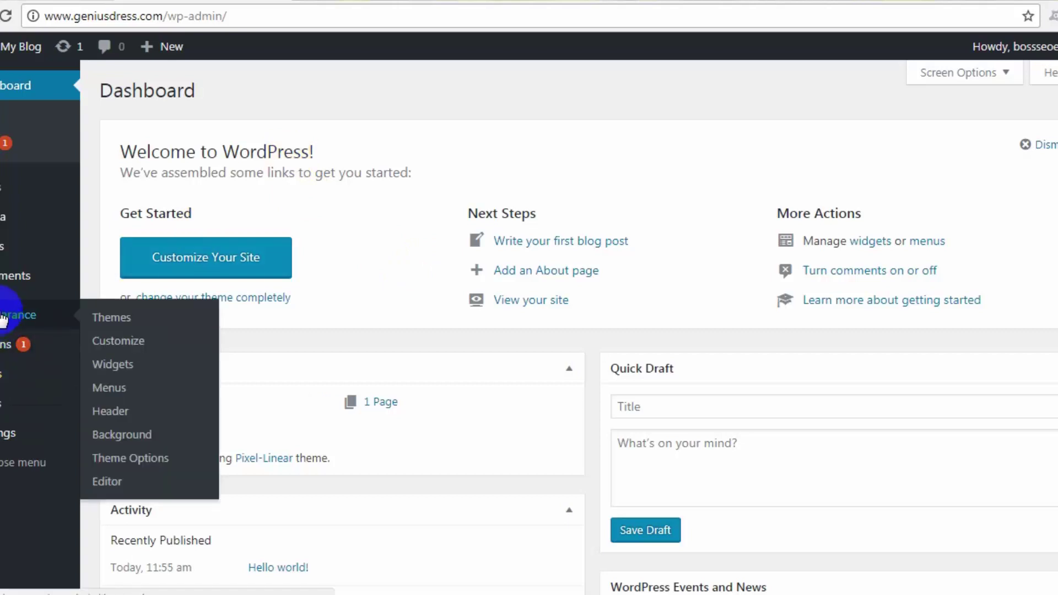
left_click(114, 319)
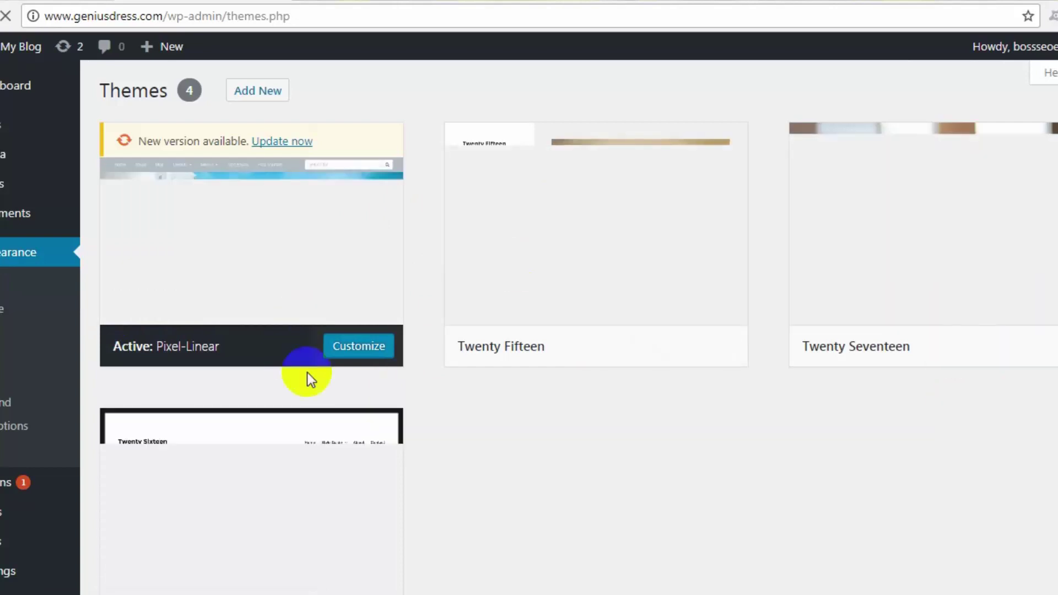
scroll(302, 440, "down", 1)
scroll(301, 463, "down", 3)
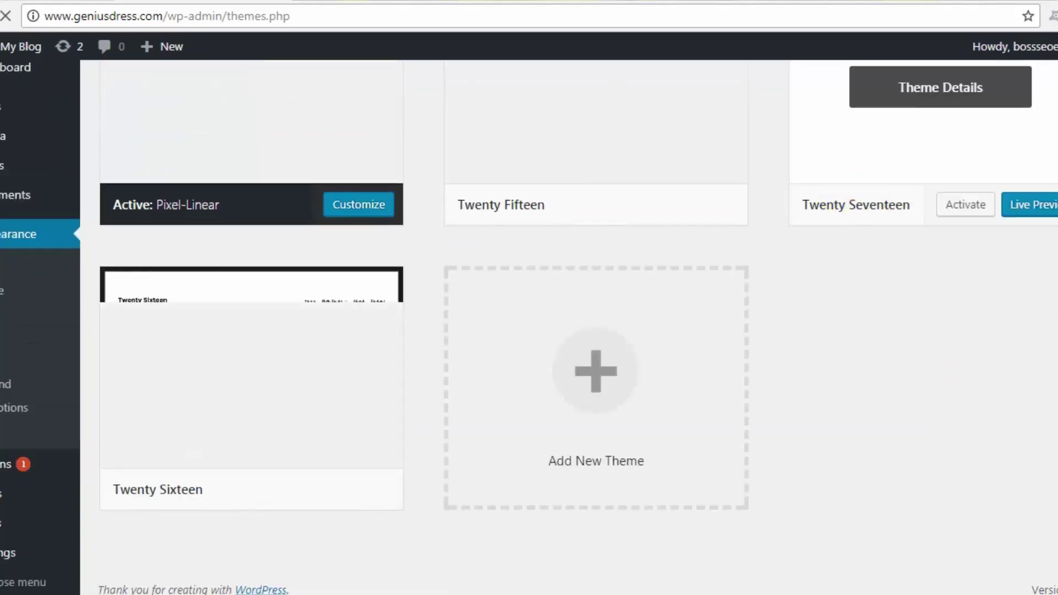
scroll(430, 385, "up", 3)
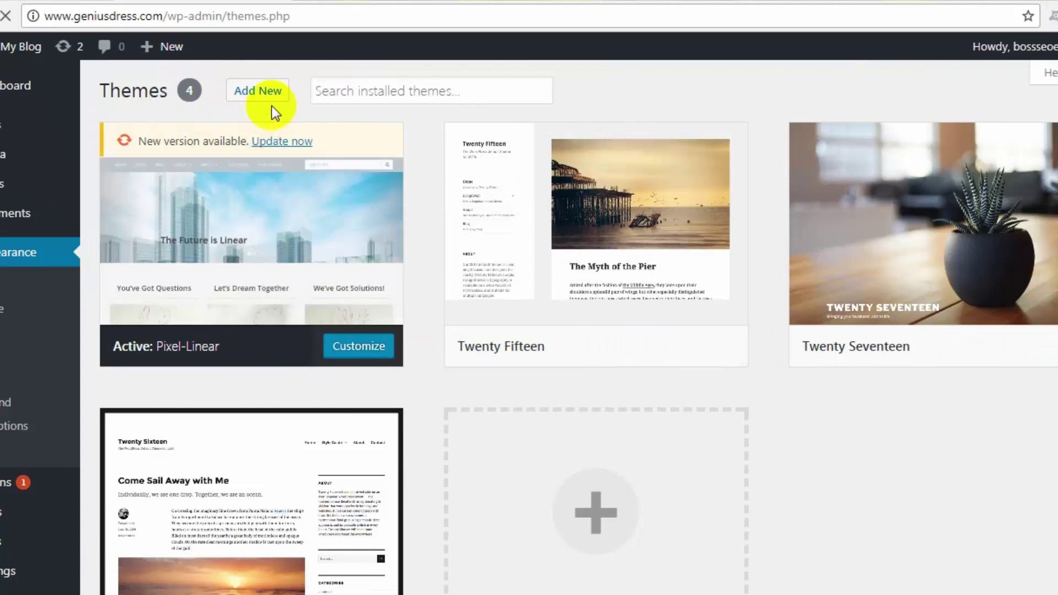
Step: Open the Upload Theme panel via Add New, then switch to a file window
left_click(261, 100)
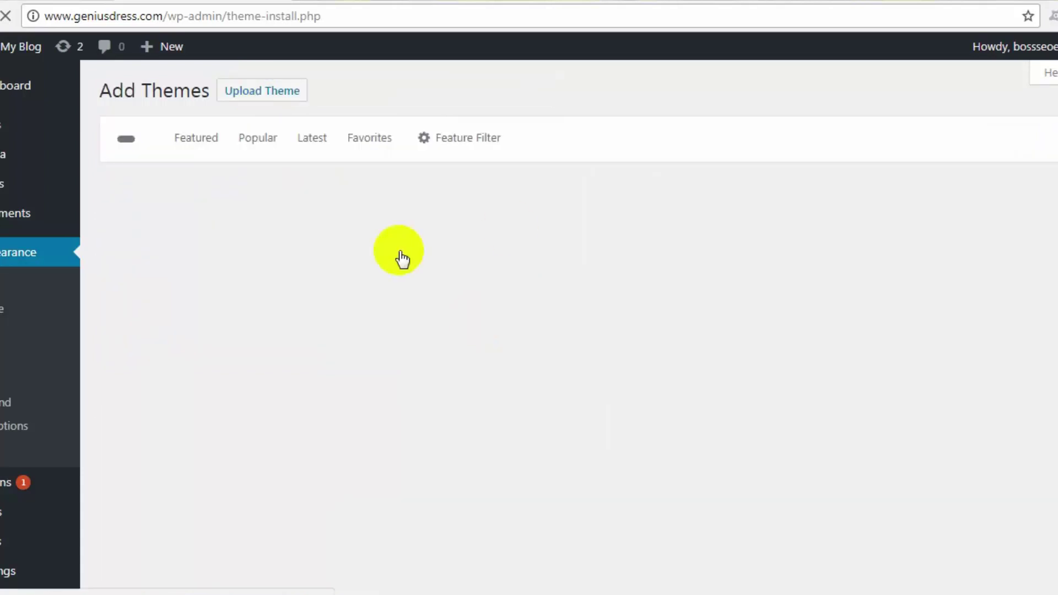
left_click(283, 94)
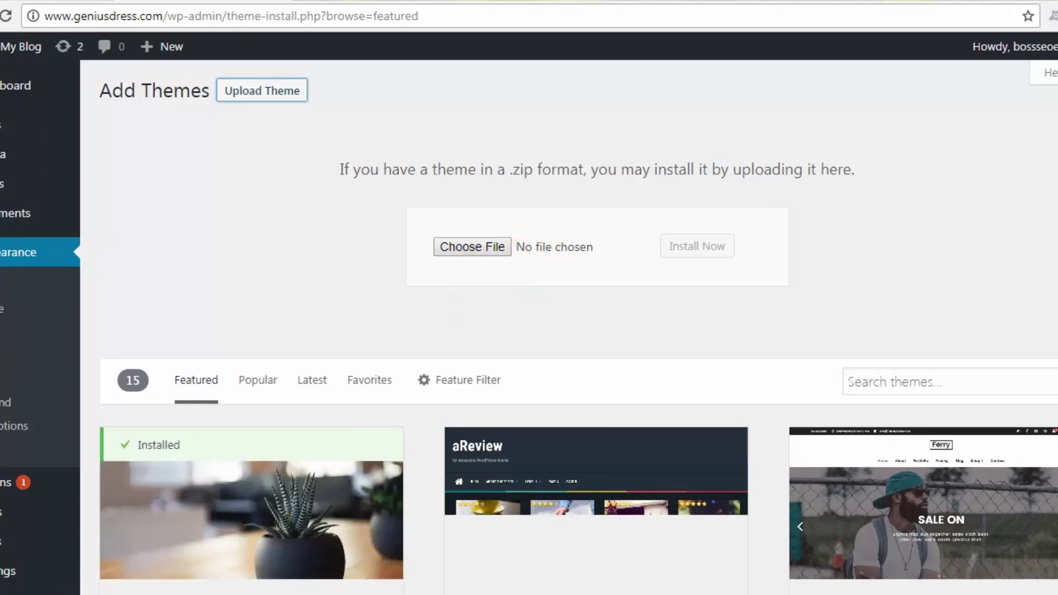
key("alt+Tab")
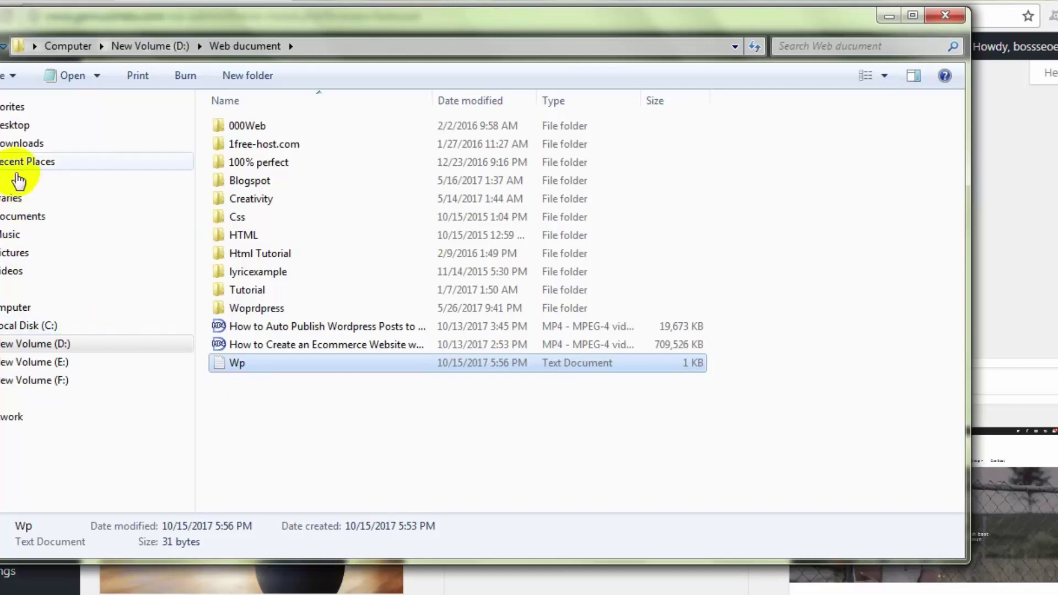
Step: Open BetaCommerce.zip from the Downloads folder in WinRAR
left_click(26, 142)
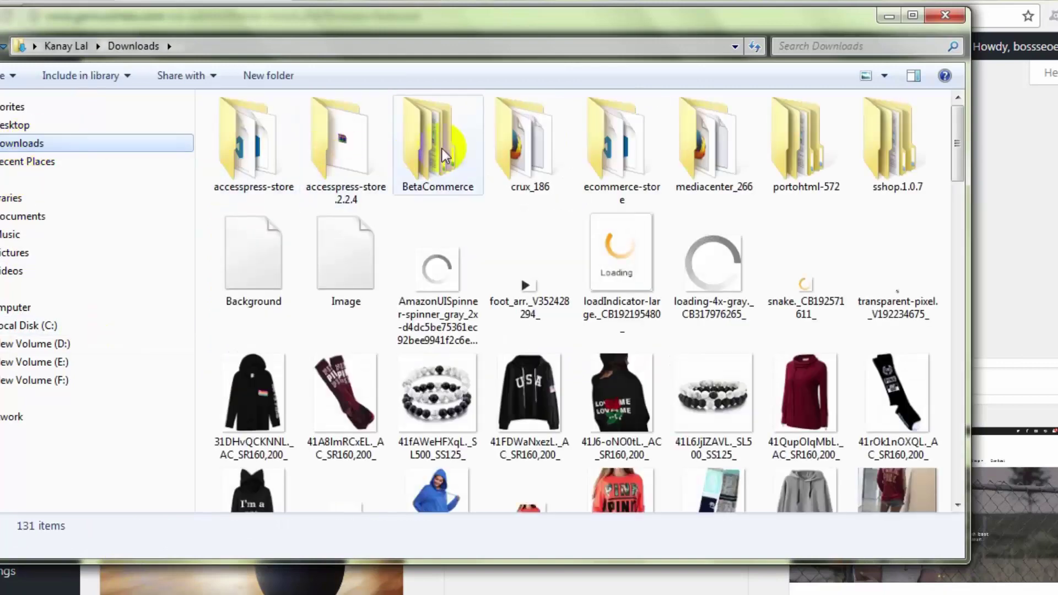
left_click(540, 169)
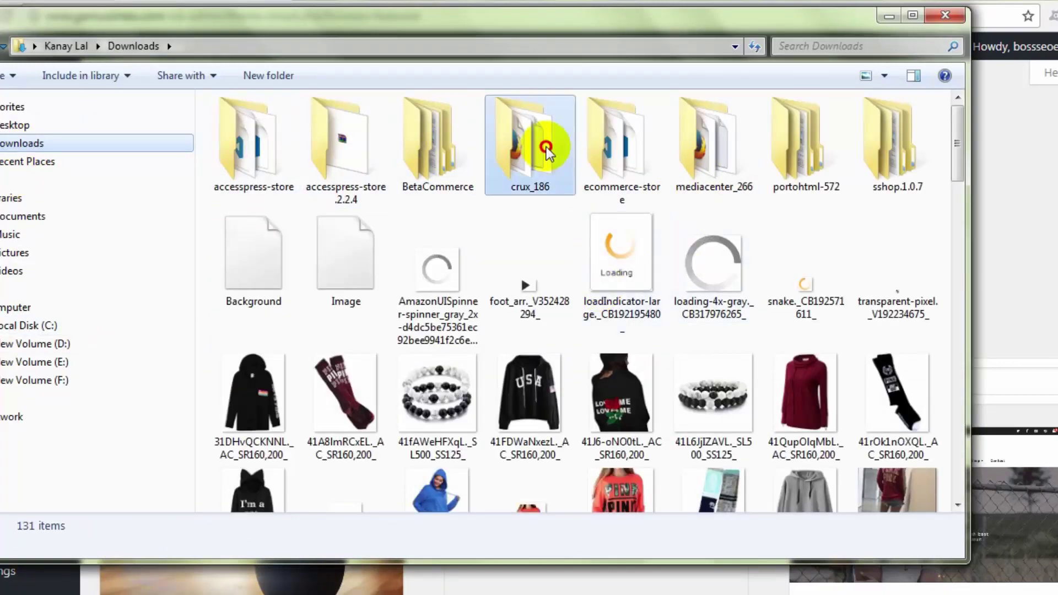
scroll(546, 281, "down", 15)
scroll(493, 393, "down", 4)
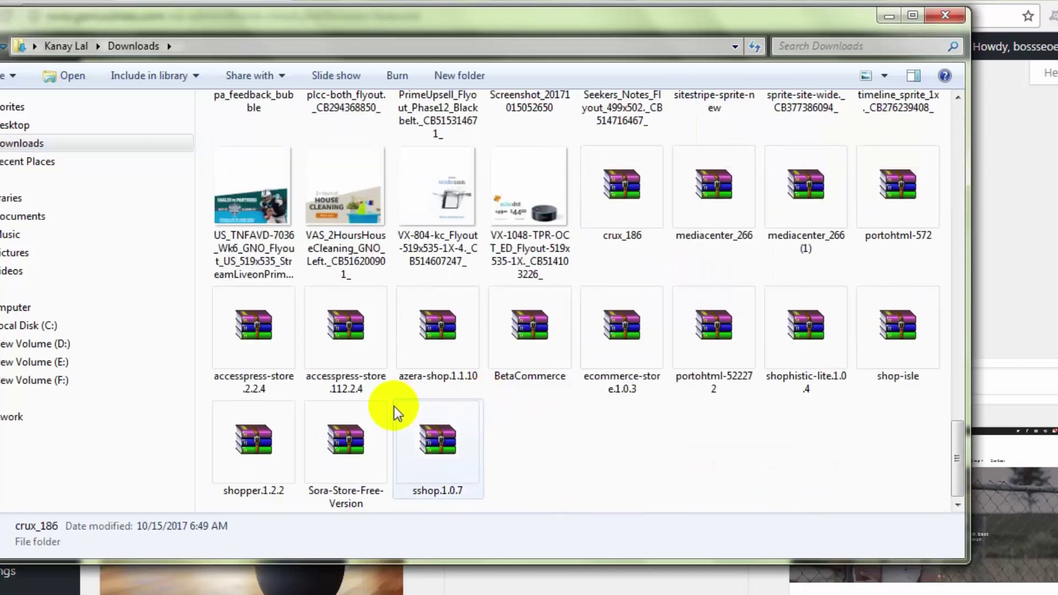
left_click(543, 357)
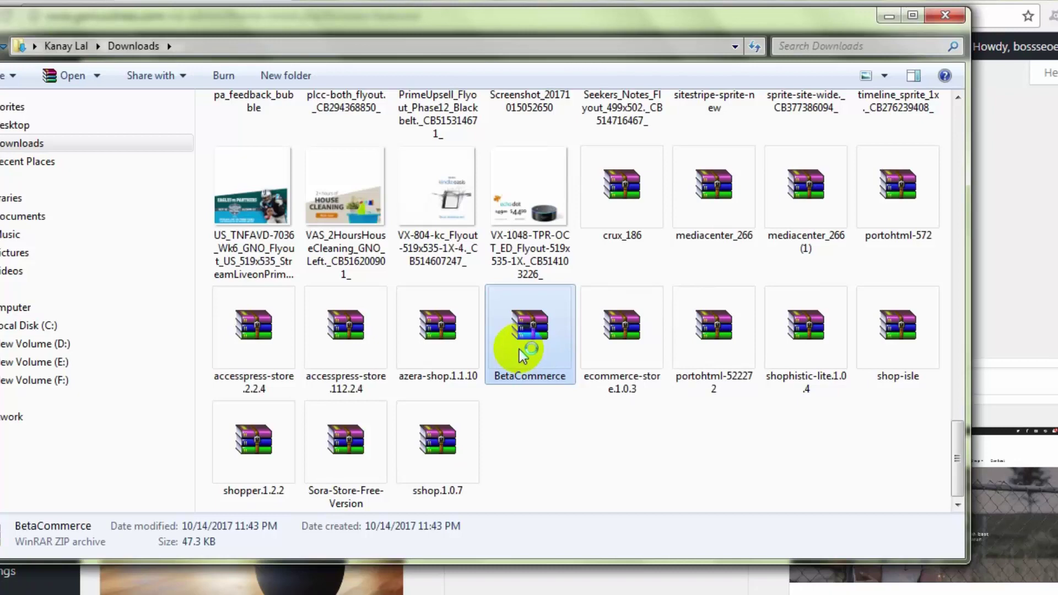
double_click(522, 355)
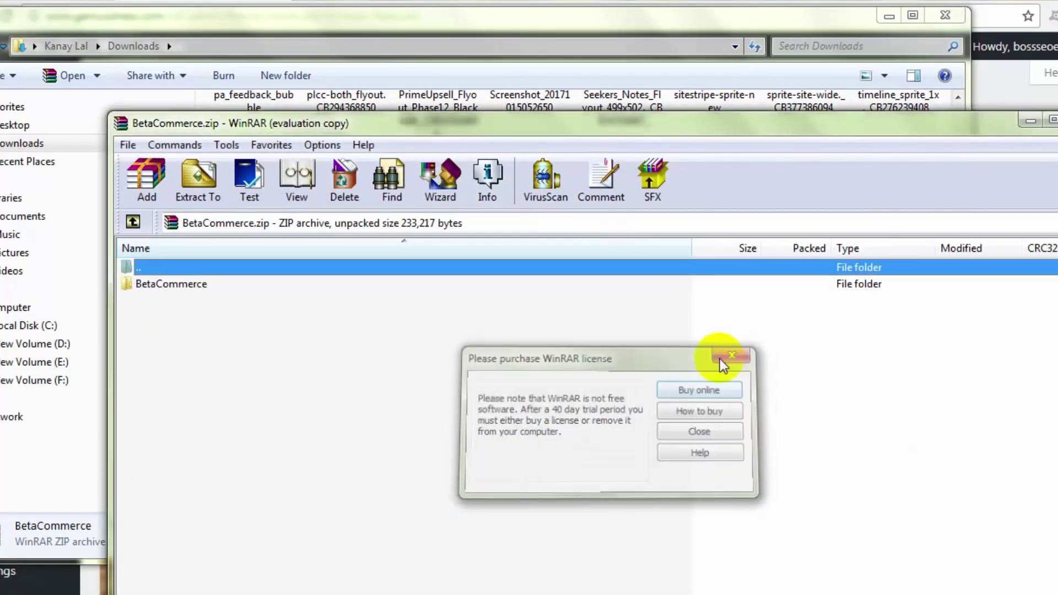
Step: Look inside the BetaCommerce folder of the archive, then close that archive
left_click(722, 359)
left_click_drag(626, 125, 578, 38)
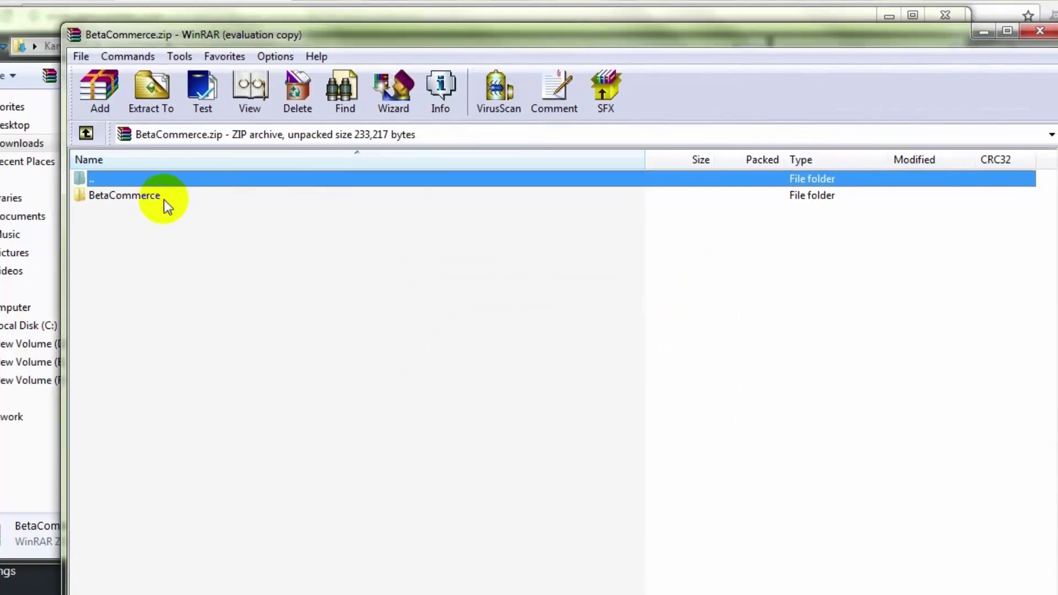
left_click(146, 197)
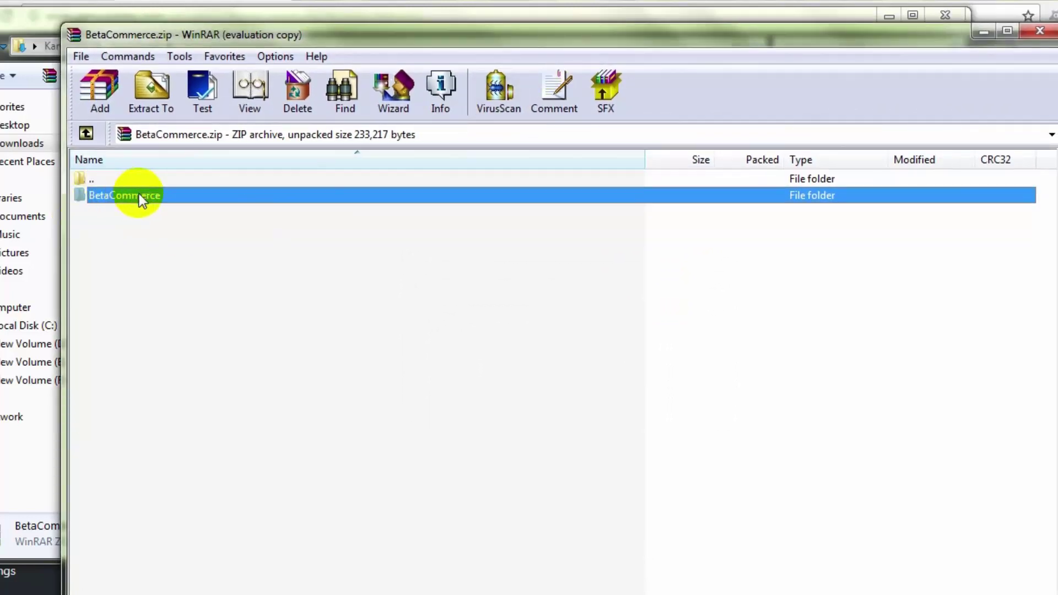
double_click(158, 195)
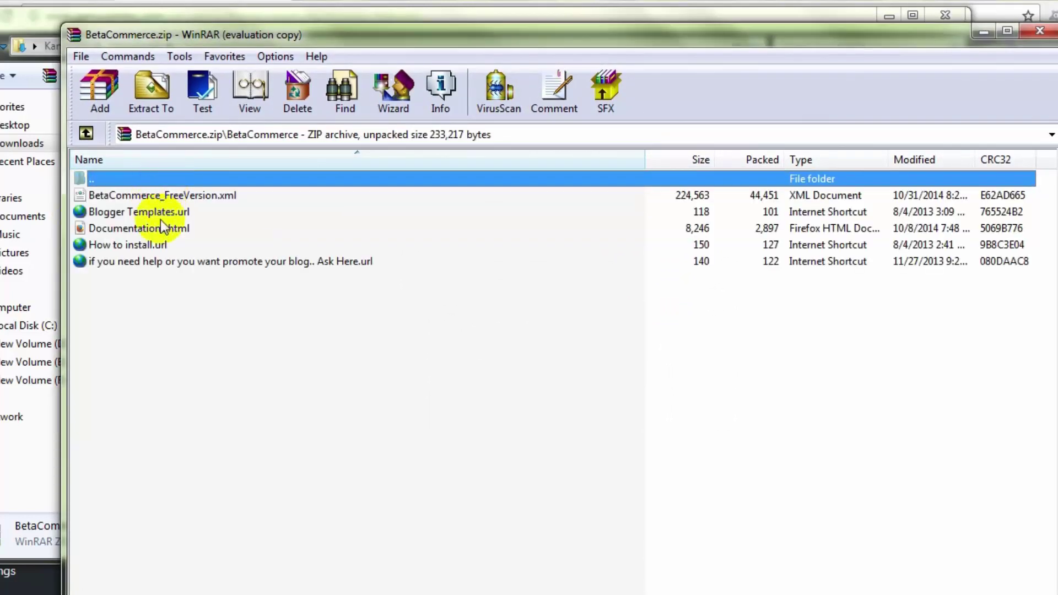
left_click(161, 313)
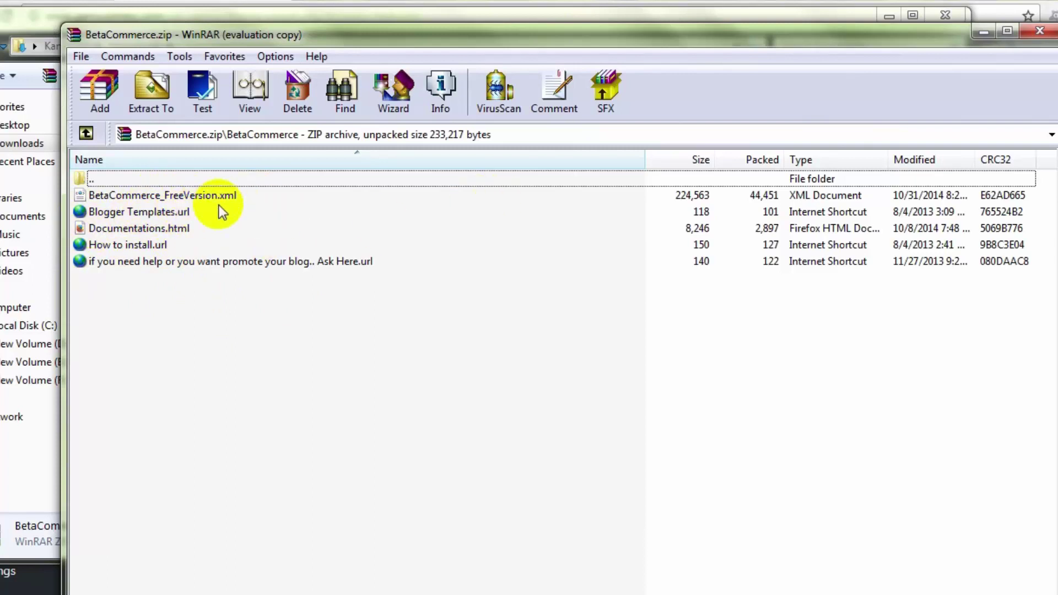
left_click(1040, 32)
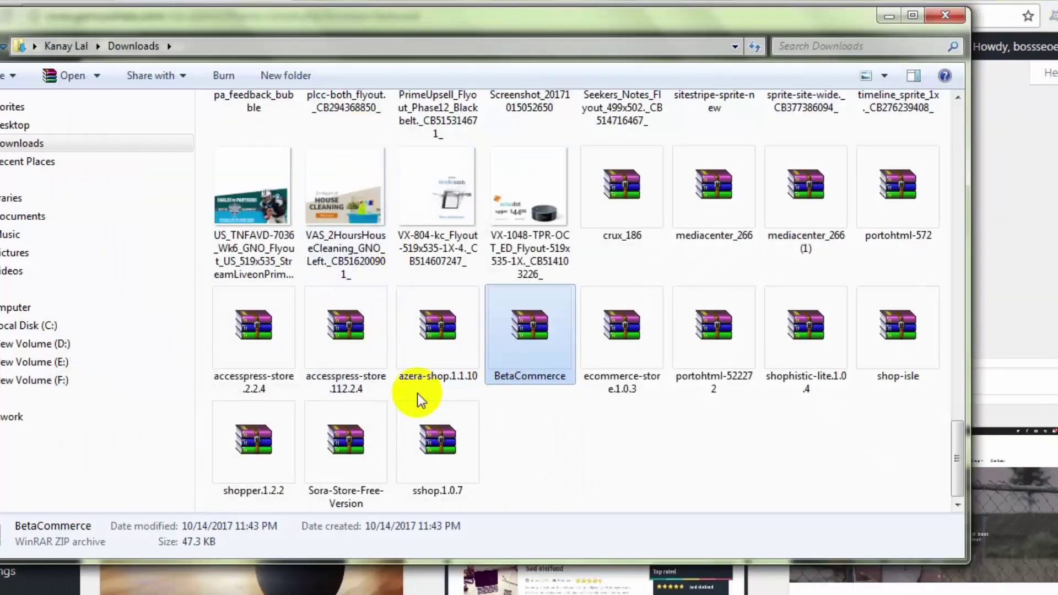
Step: Open mediacenter_266 in WinRAR and drill down to its inner mediacenter folder
left_click(808, 222)
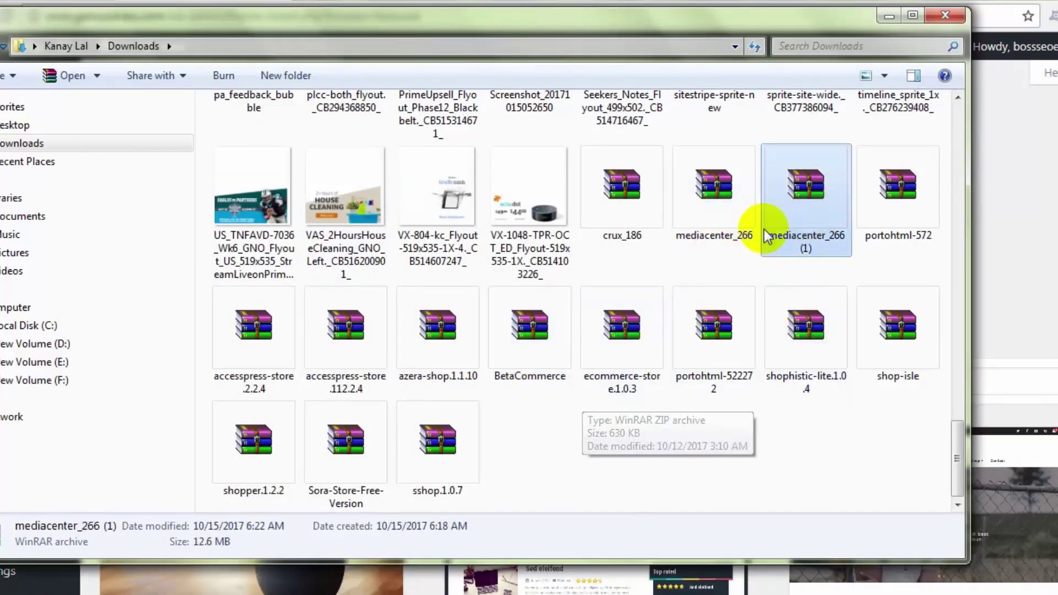
left_click(733, 223)
double_click(703, 220)
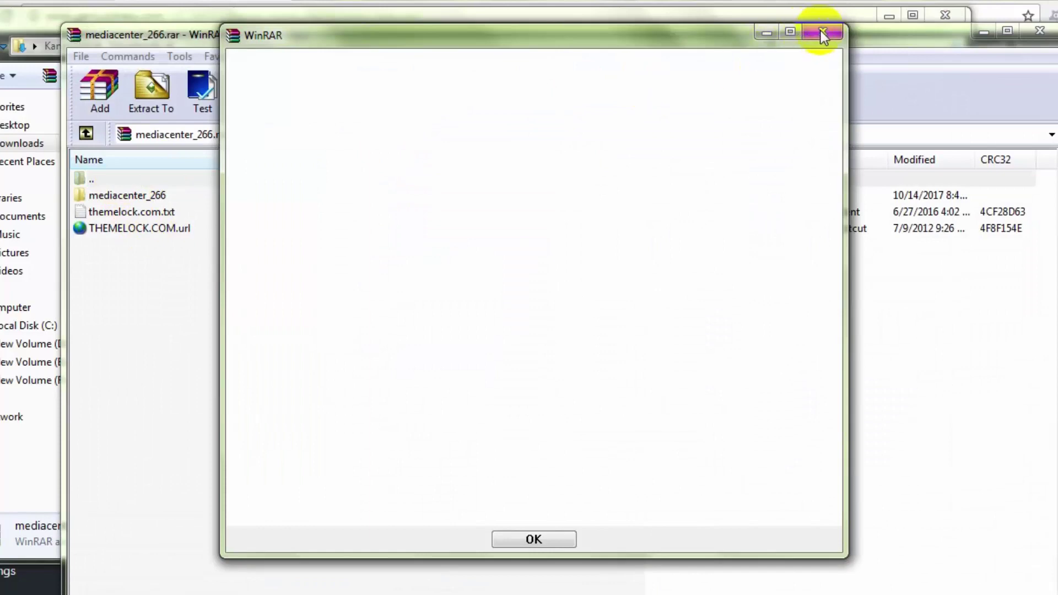
left_click(819, 34)
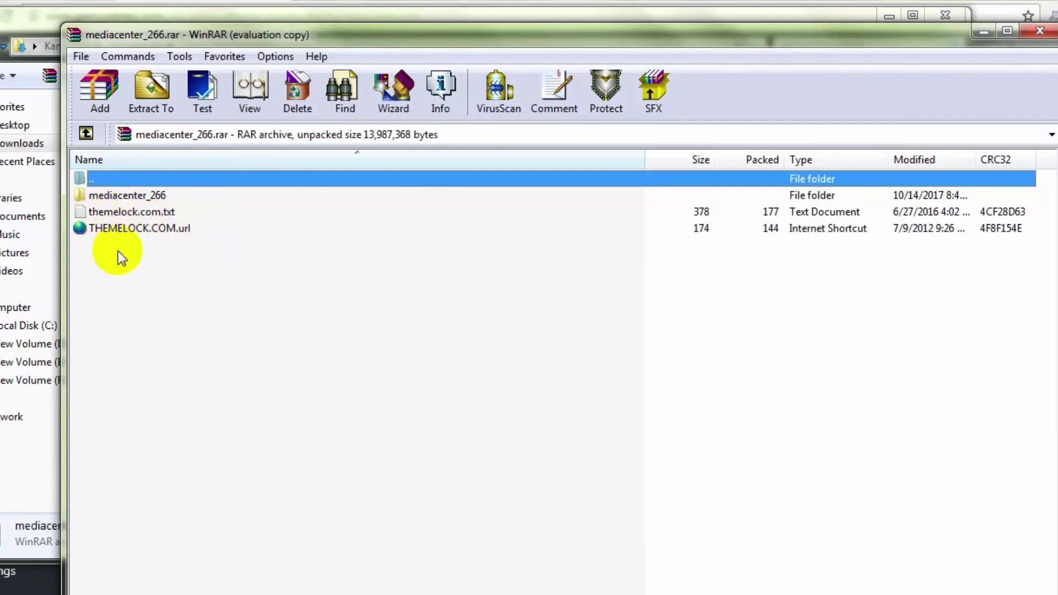
double_click(121, 197)
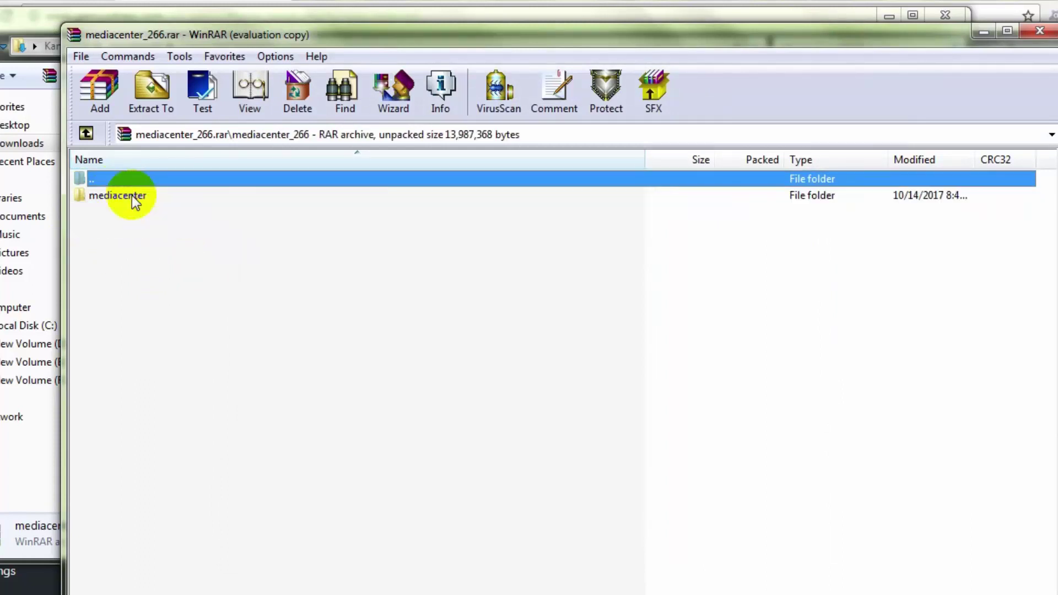
double_click(131, 202)
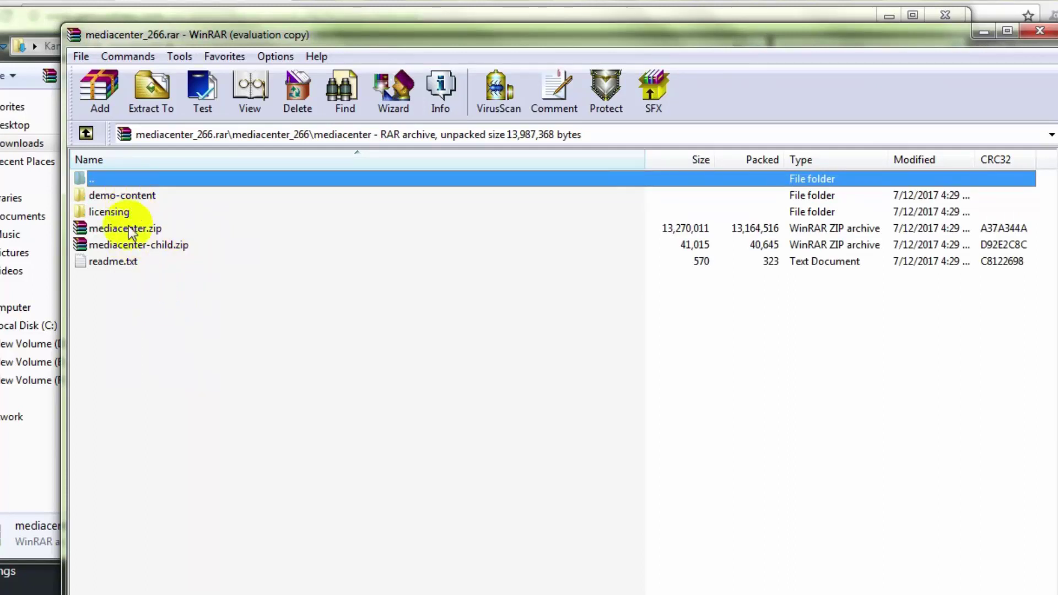
Step: Review demo-content, licensing, mediacenter.zip, mediacenter-child.zip and readme.txt in the mediacenter folder
left_click(122, 269)
left_click(212, 271)
left_click(211, 213)
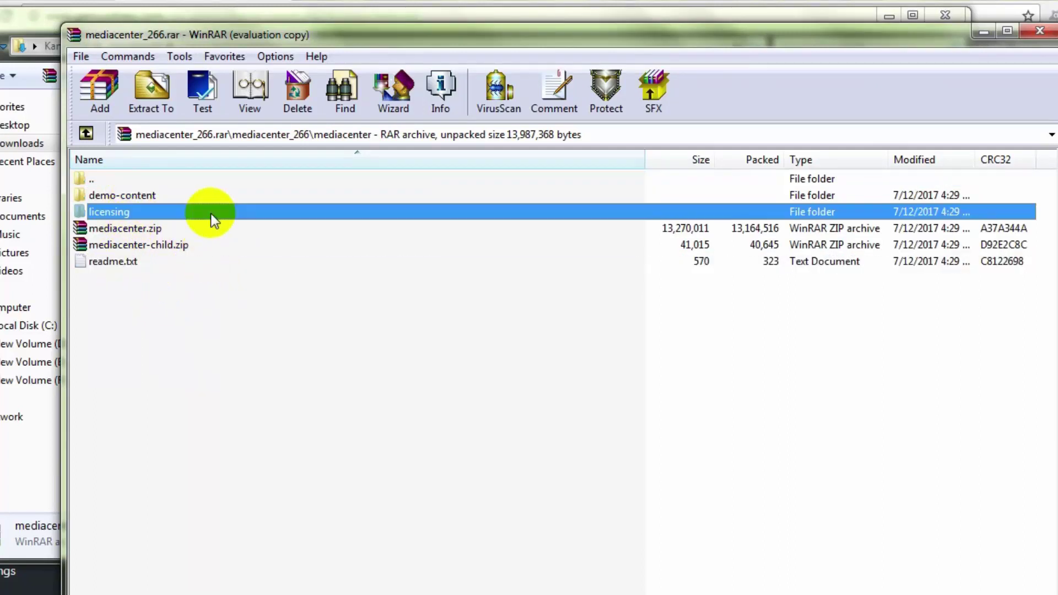
left_click(165, 196)
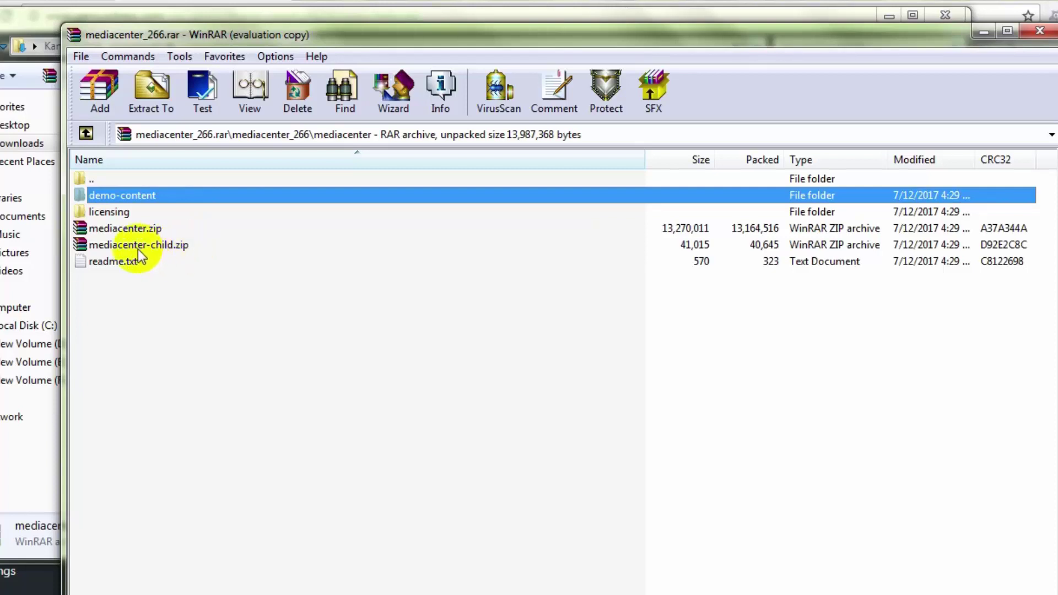
left_click(133, 231)
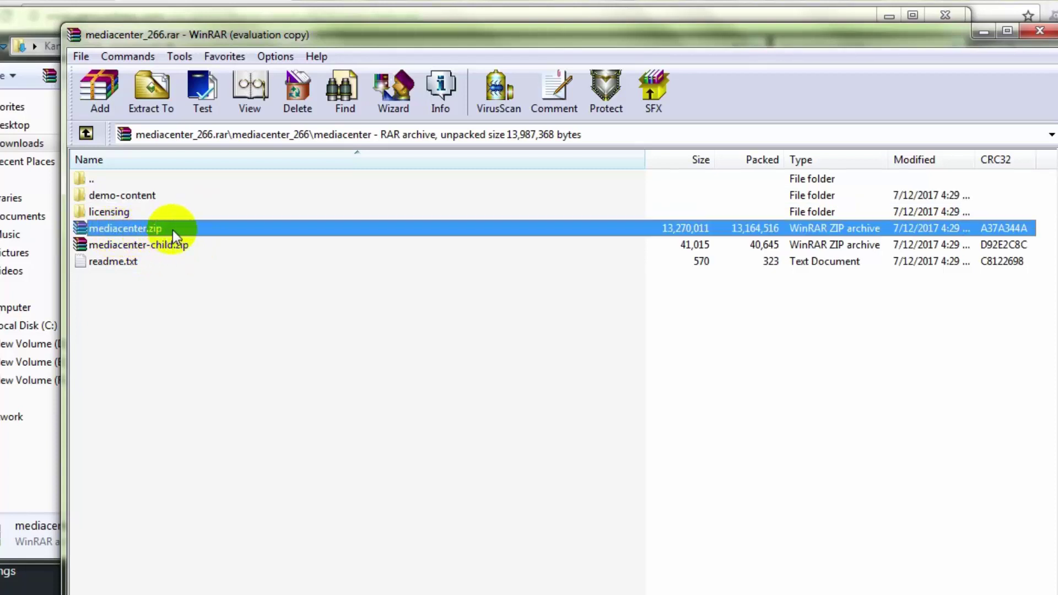
left_click(174, 245)
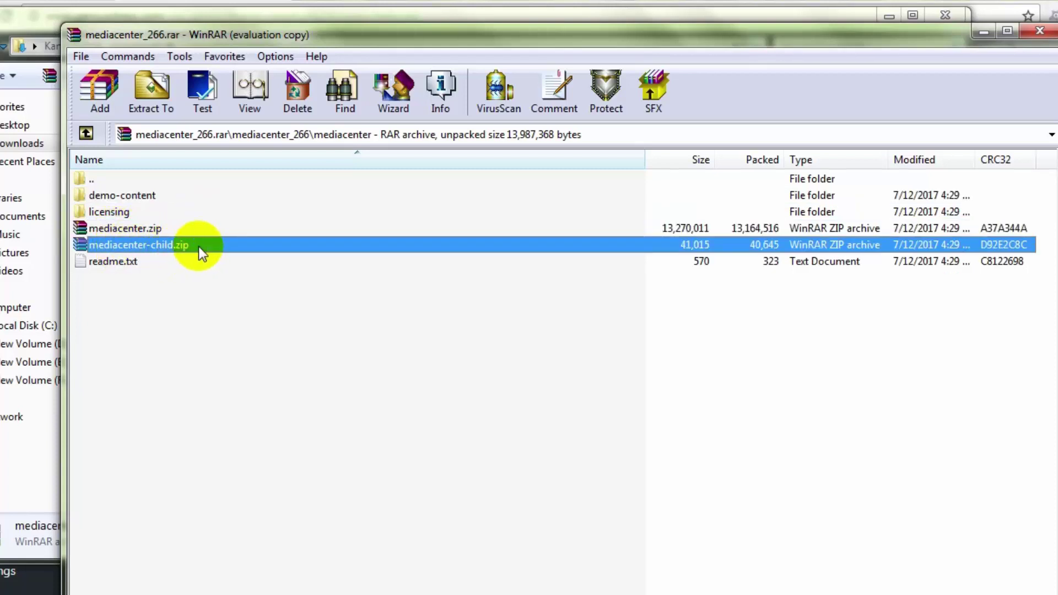
left_click(154, 230)
left_click(155, 248)
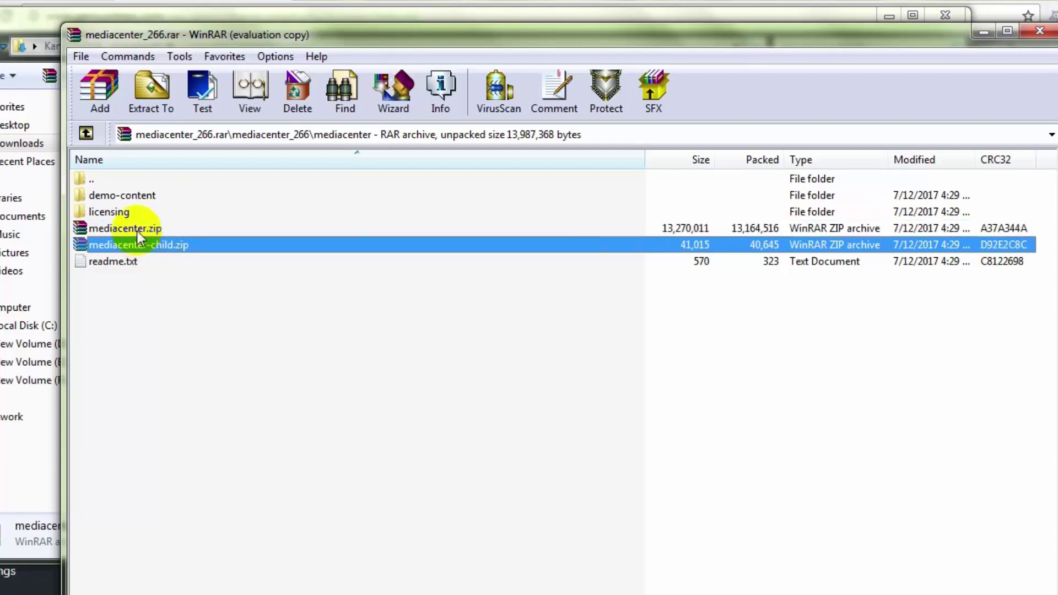
left_click(136, 230)
left_click(147, 245)
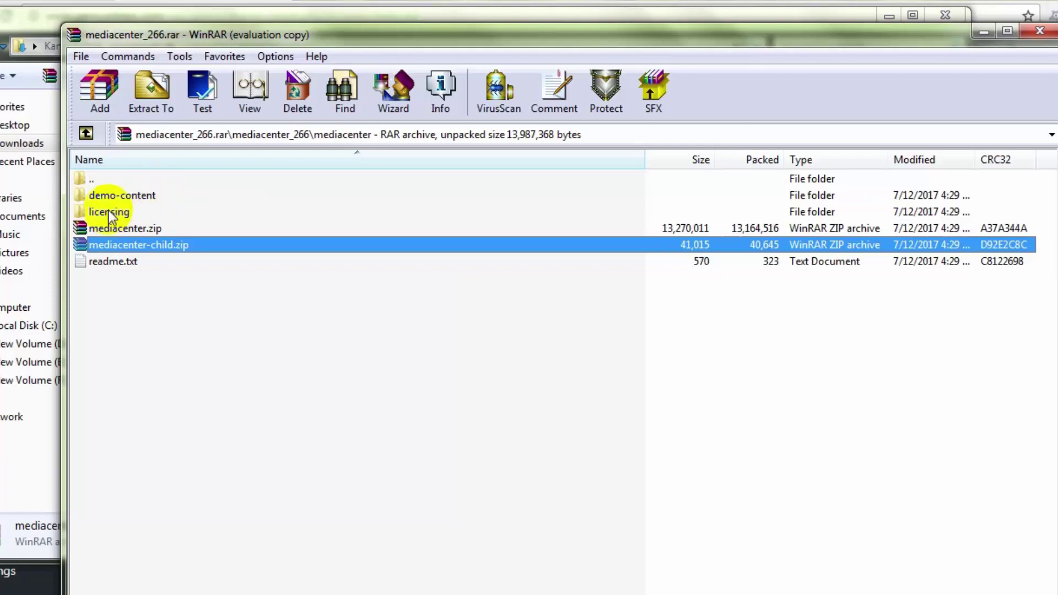
left_click(145, 198)
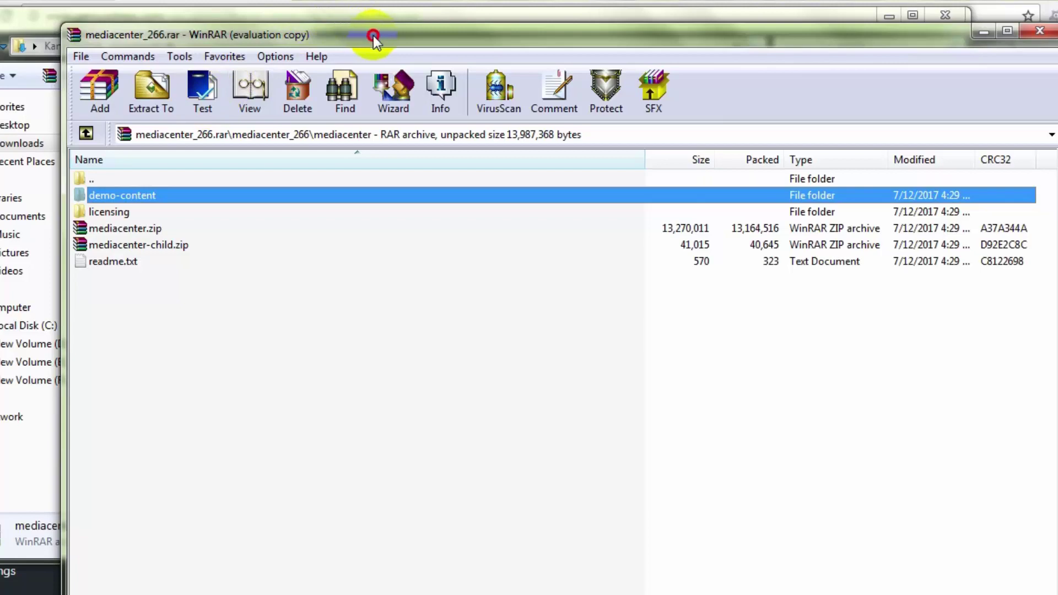
left_click_drag(373, 39, 278, 416)
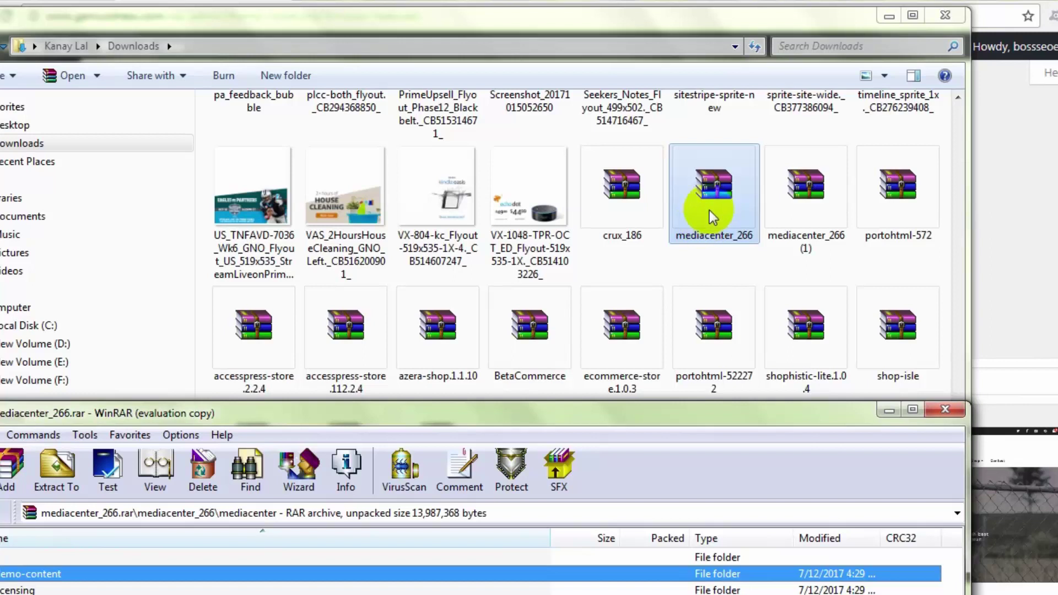
Step: Browse to mediacenter_266 > mediacenter_266 > mediacenter in Explorer and select mediacenter.zip
right_click(710, 213)
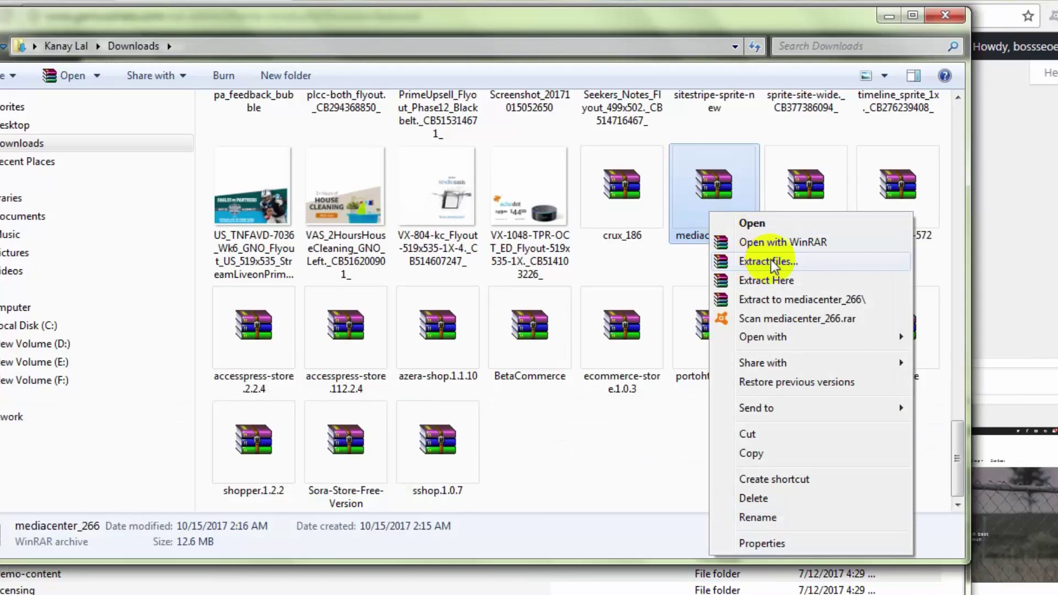
left_click(476, 175)
scroll(501, 207, "up", 5)
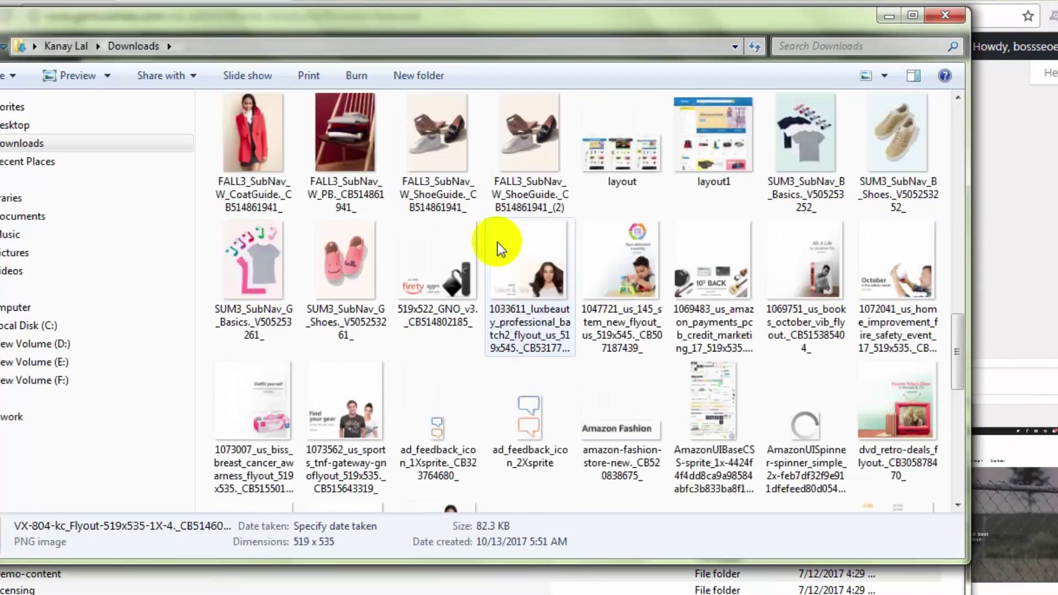
scroll(497, 243, "up", 10)
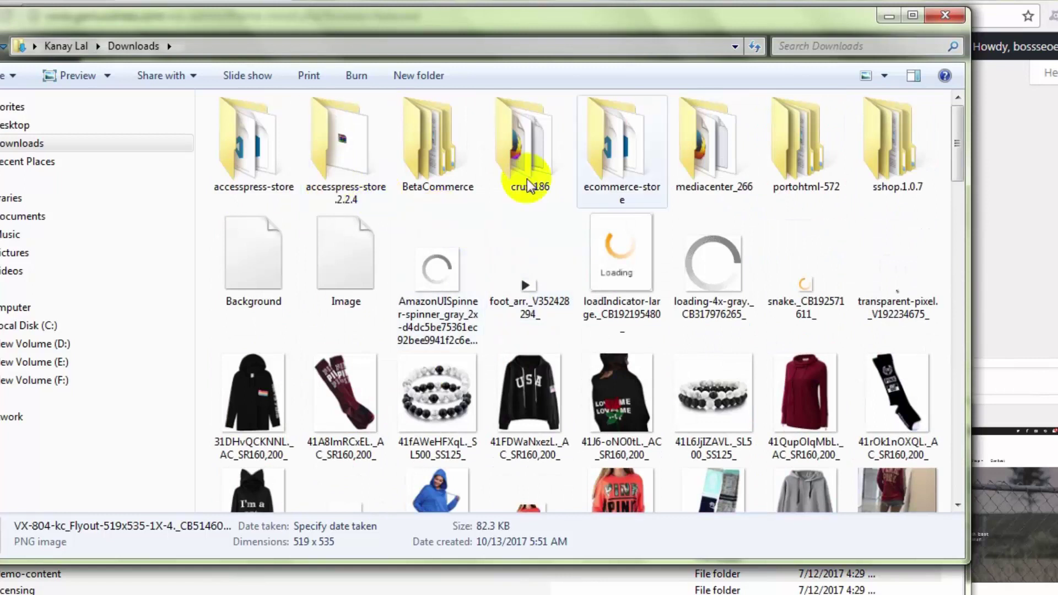
double_click(726, 172)
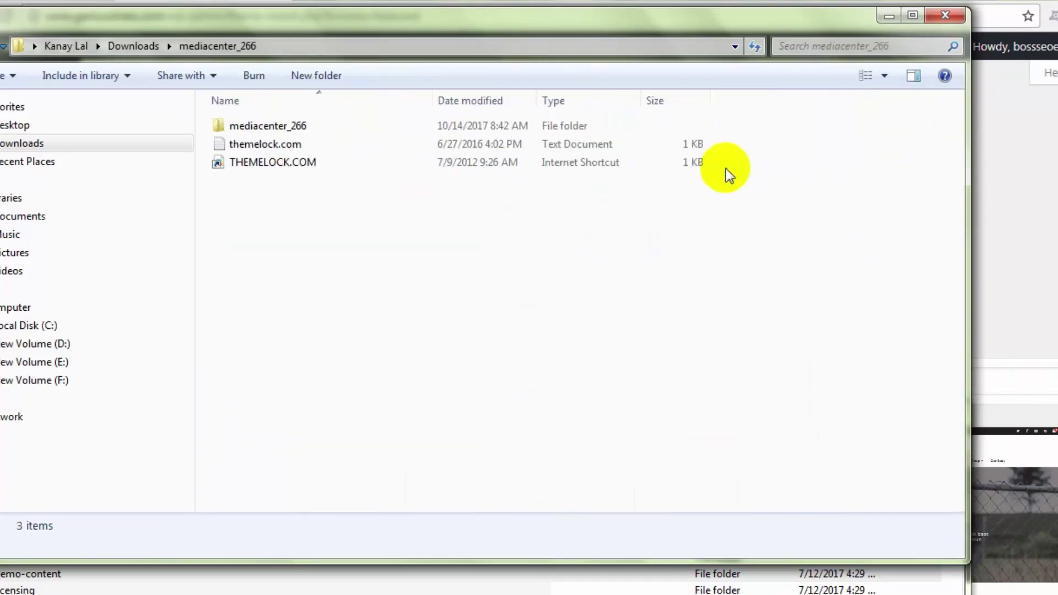
double_click(294, 125)
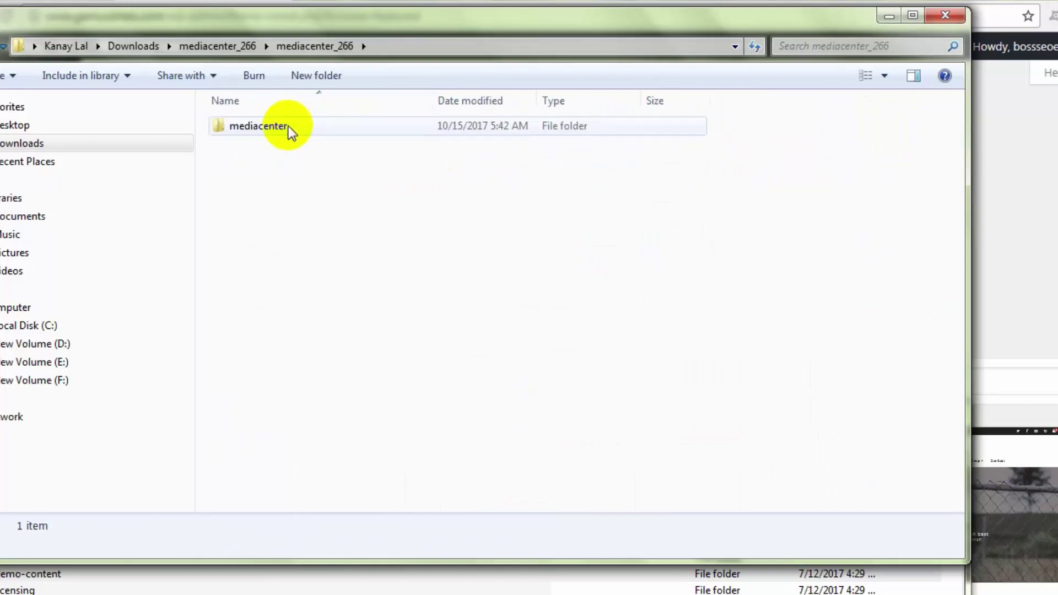
double_click(289, 127)
left_click(265, 182)
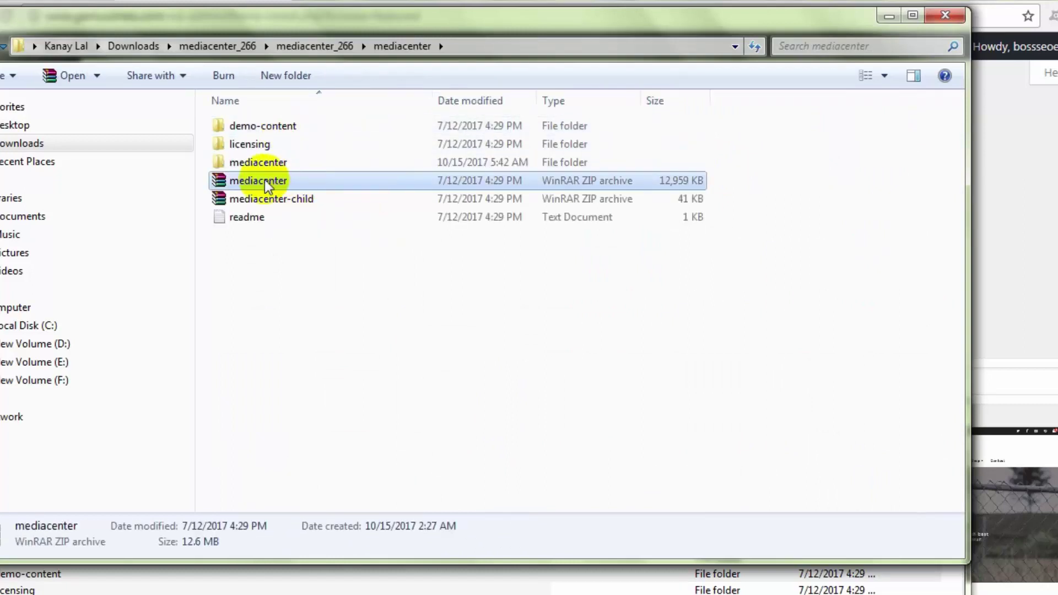
left_click(296, 198)
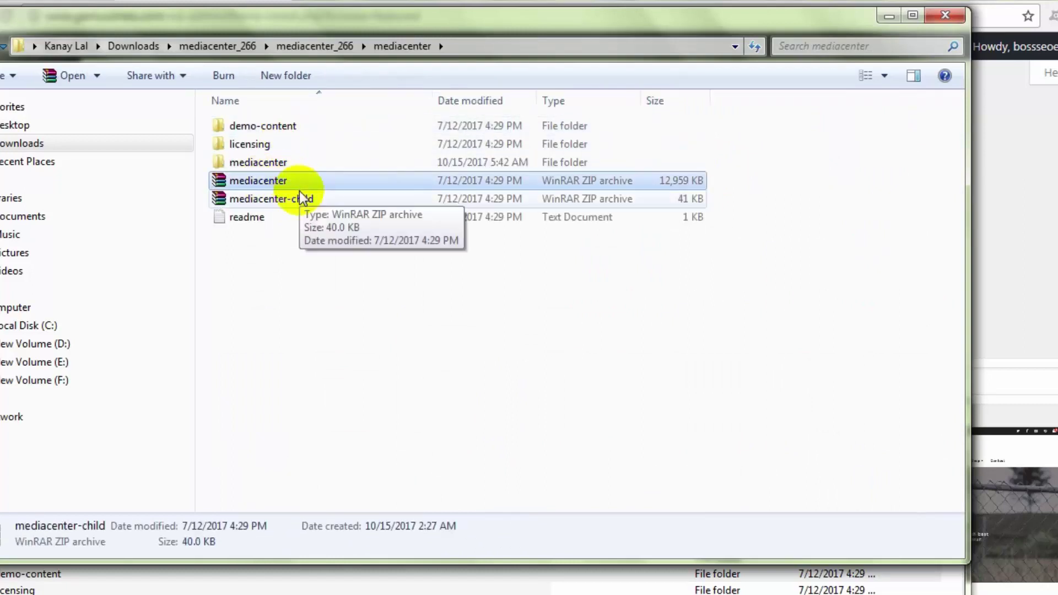
left_click(294, 182)
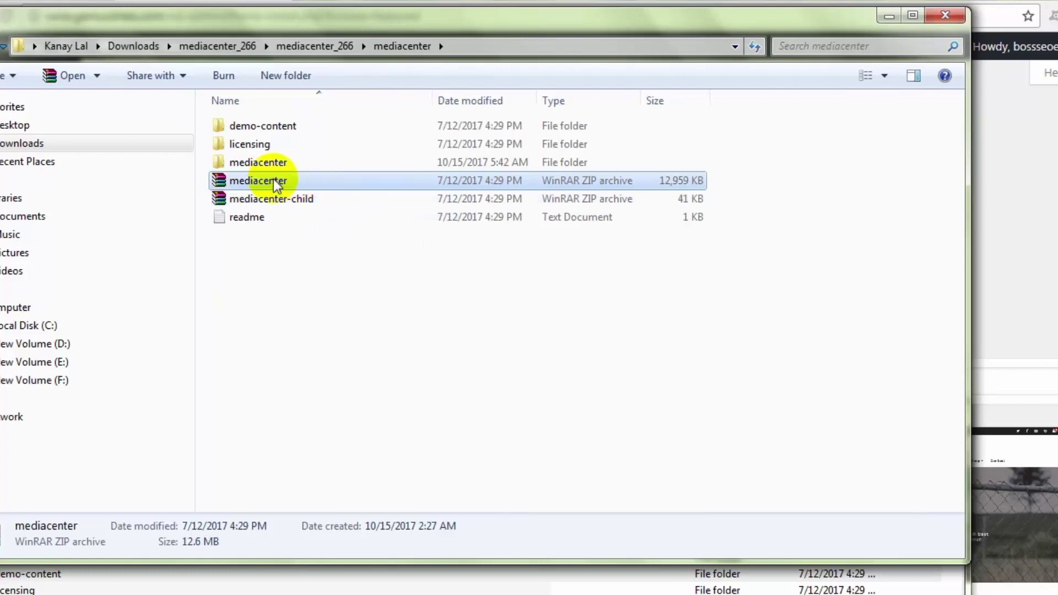
Step: Check the theme files inside mediacenter.zip's mediacenter folder in WinRAR, then close it
double_click(274, 182)
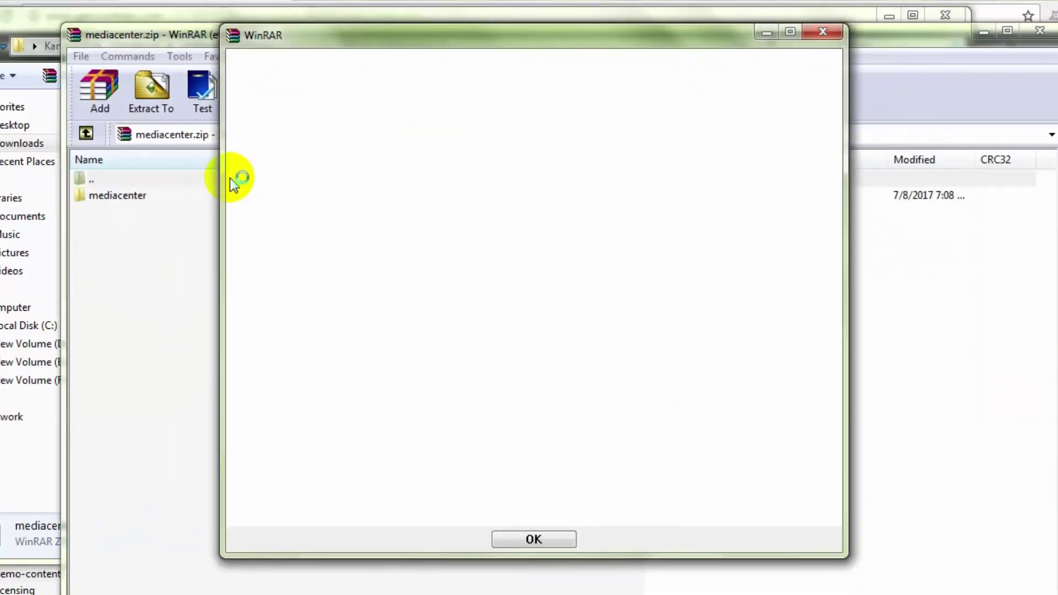
left_click(821, 31)
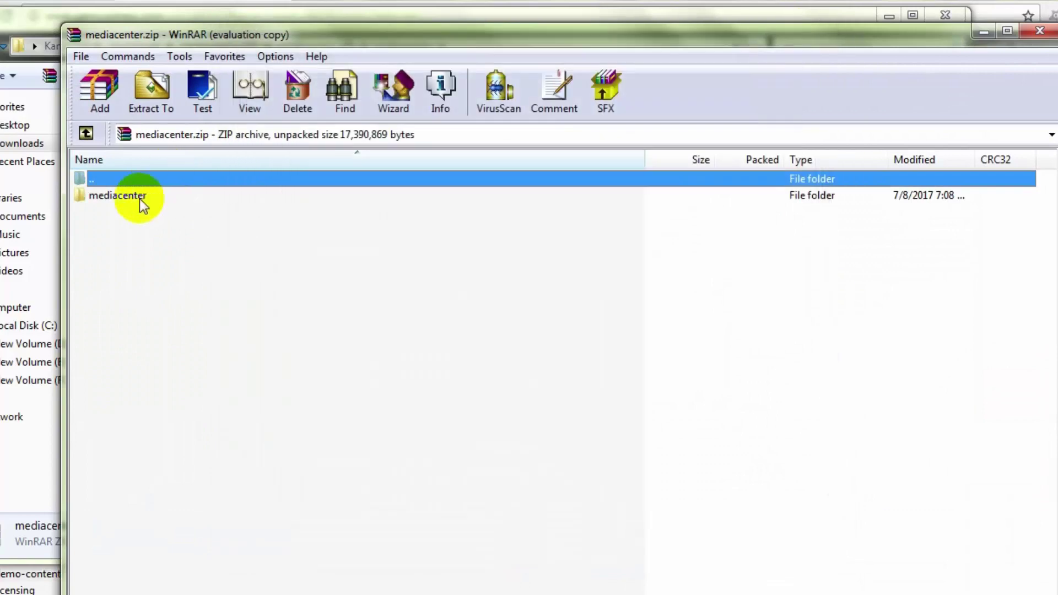
double_click(140, 198)
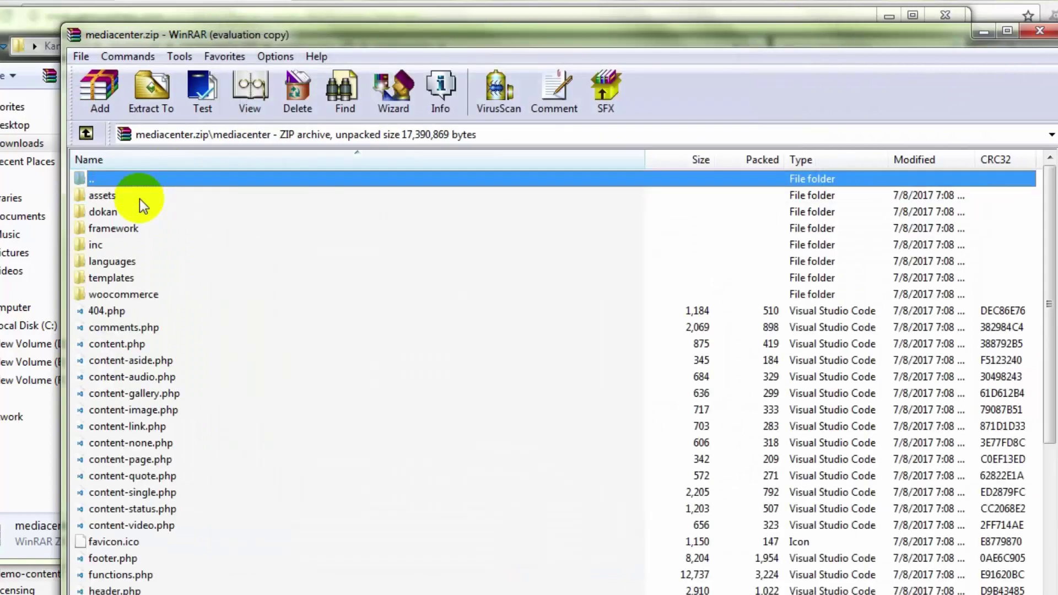
left_click(130, 411)
scroll(161, 379, "down", 5)
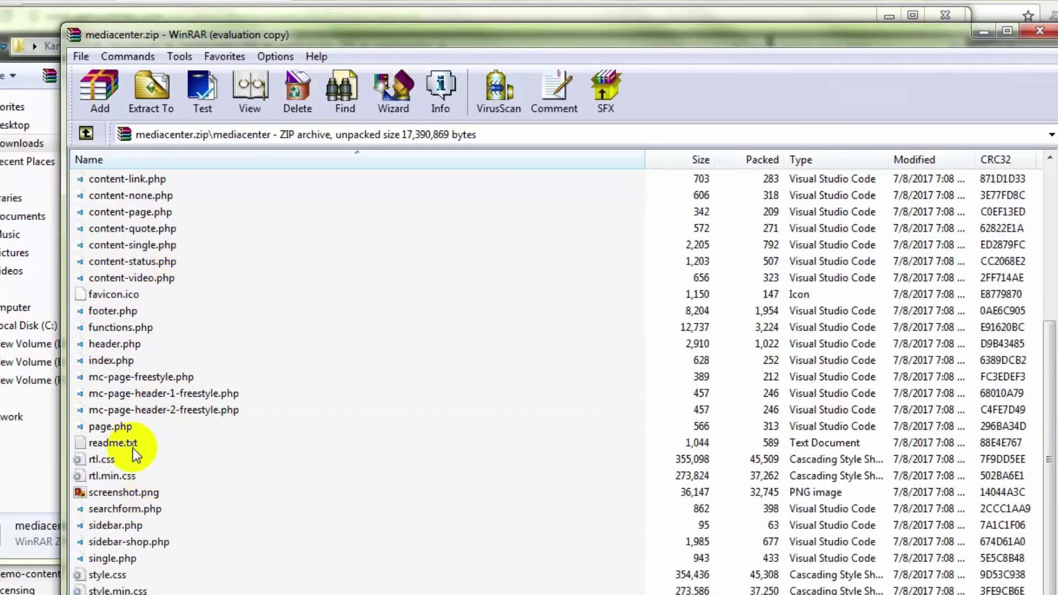
scroll(175, 485, "up", 5)
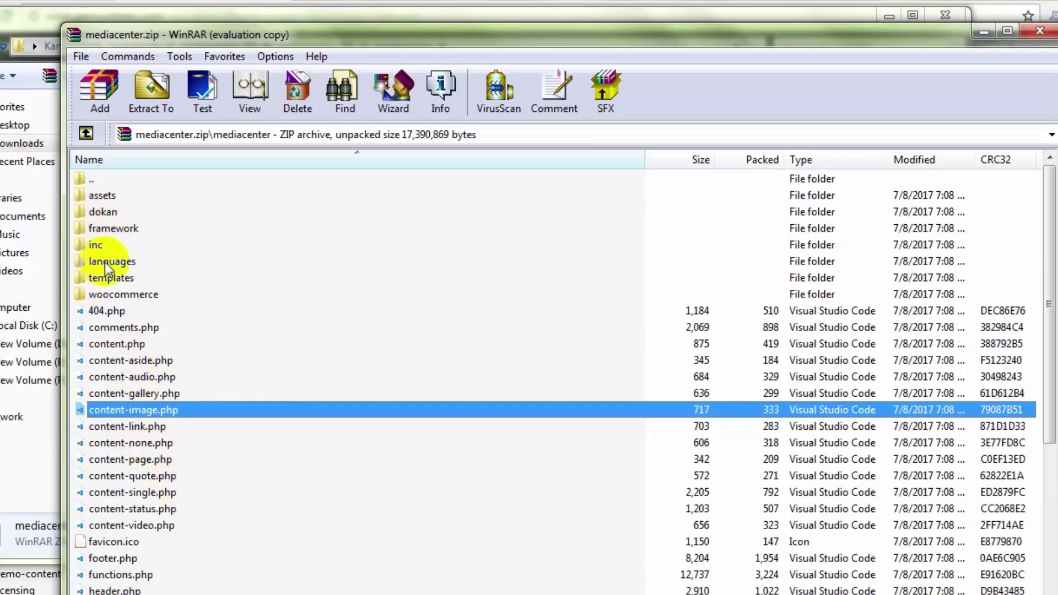
left_click(96, 277)
scroll(160, 462, "down", 4)
scroll(162, 462, "down", 1)
scroll(165, 480, "up", 5)
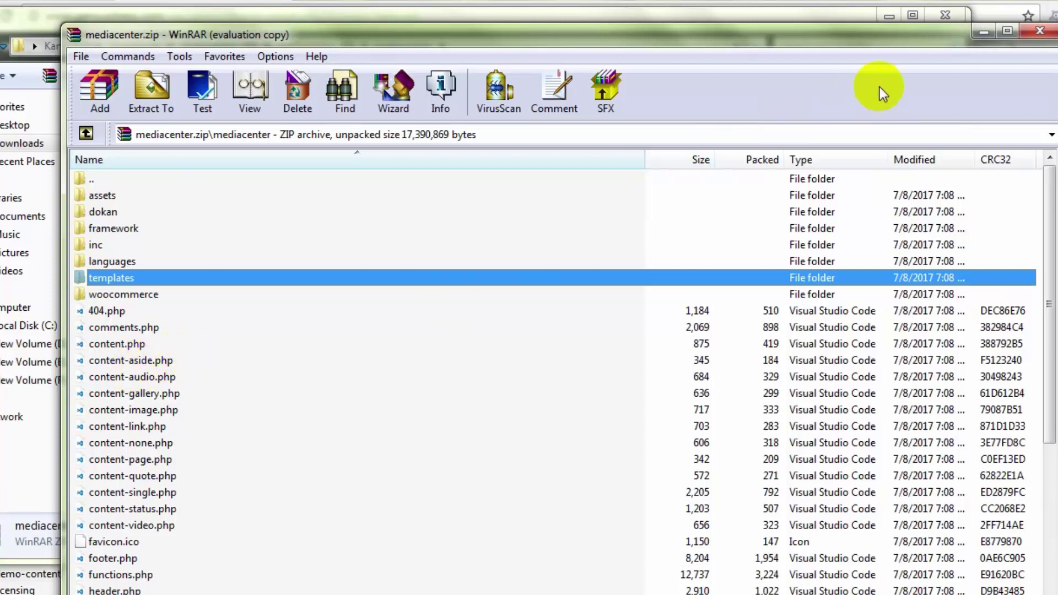
left_click(1045, 33)
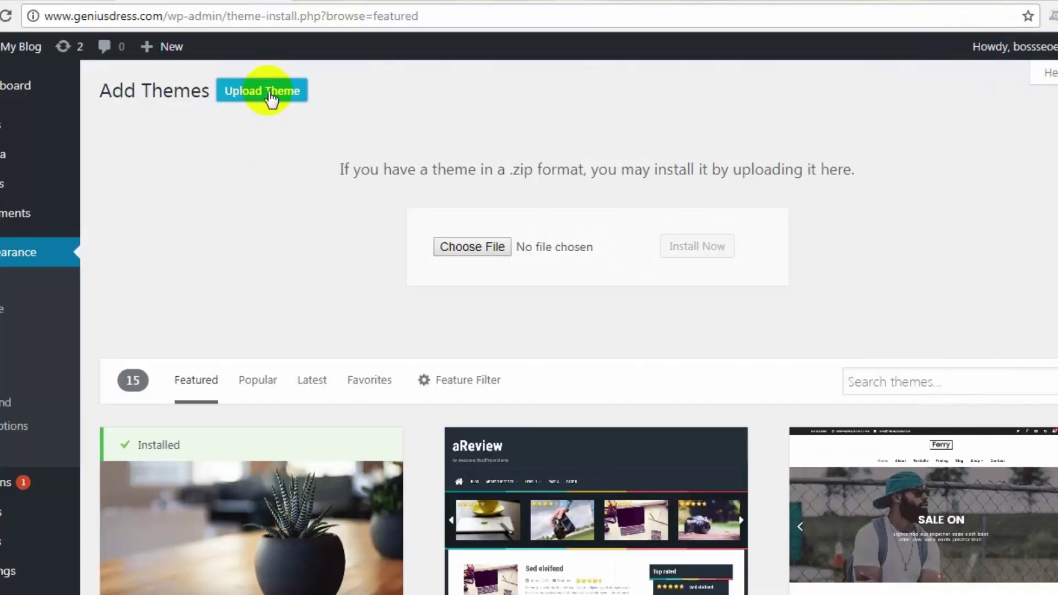
Step: Open the theme file picker and look inside the accesspress-store.2.2.4 download folder
left_click(472, 247)
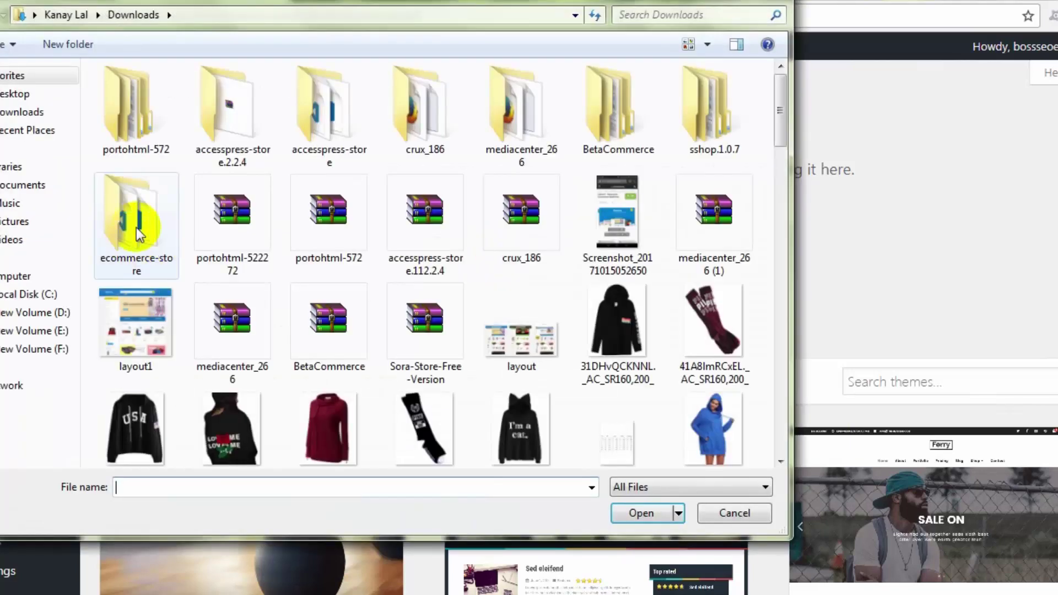
left_click(211, 234)
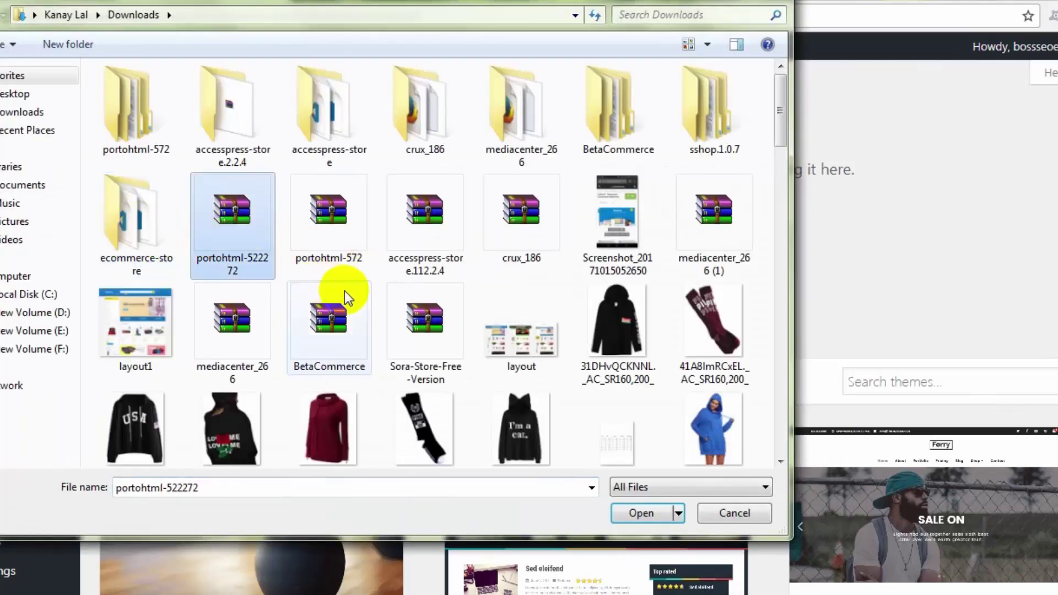
scroll(345, 291, "down", 15)
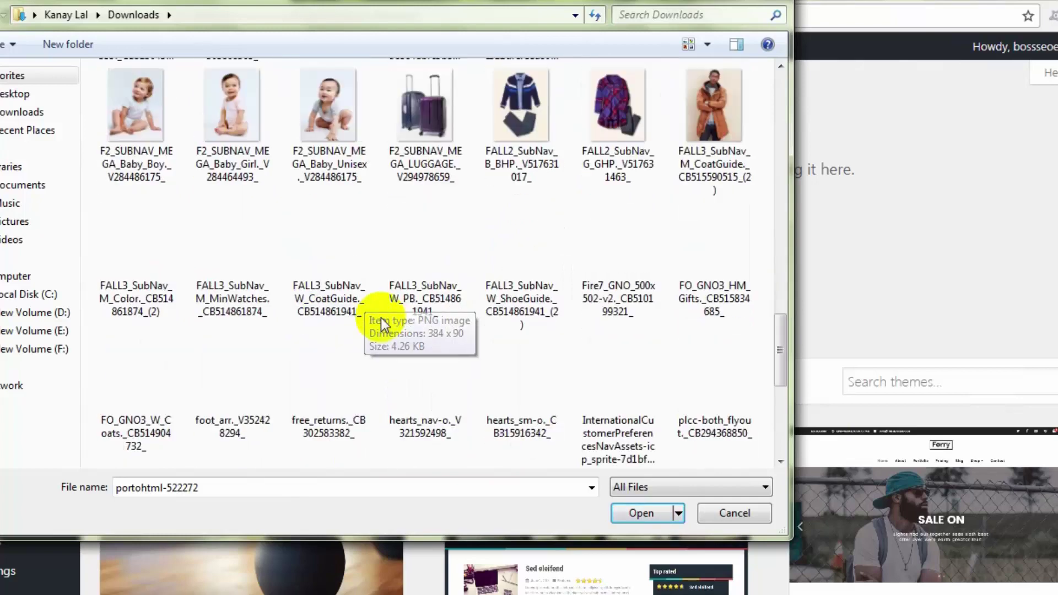
scroll(381, 318, "down", 5)
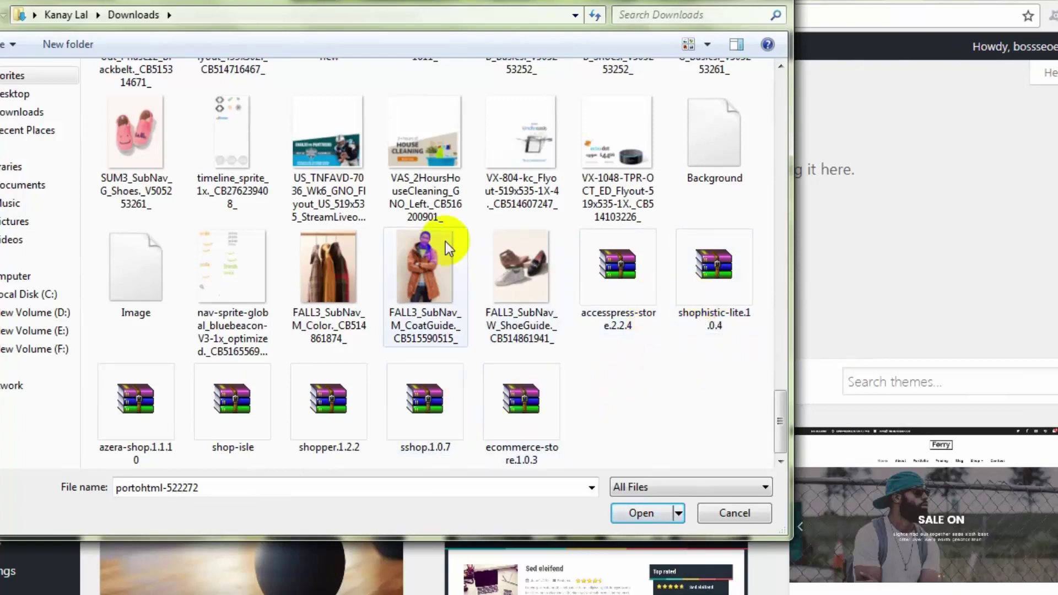
scroll(452, 276, "up", 10)
scroll(461, 305, "up", 6)
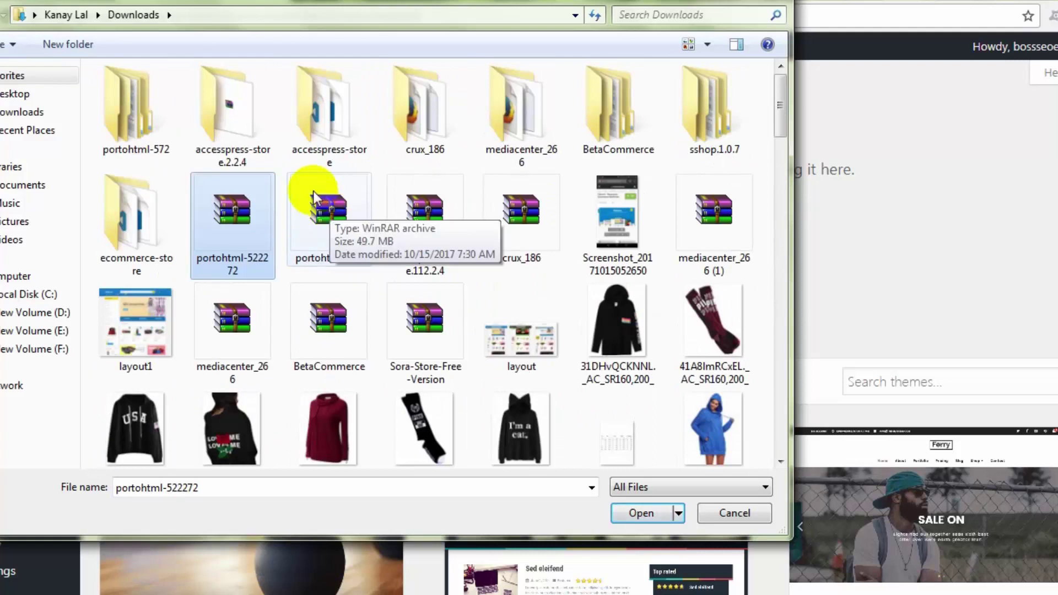
left_click(213, 121)
double_click(243, 101)
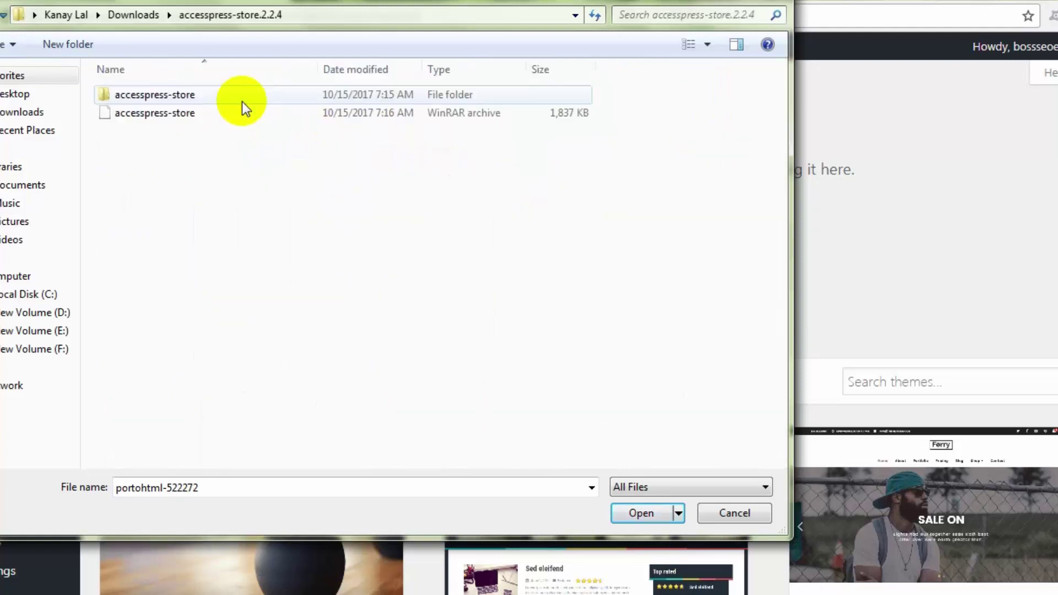
left_click(186, 113)
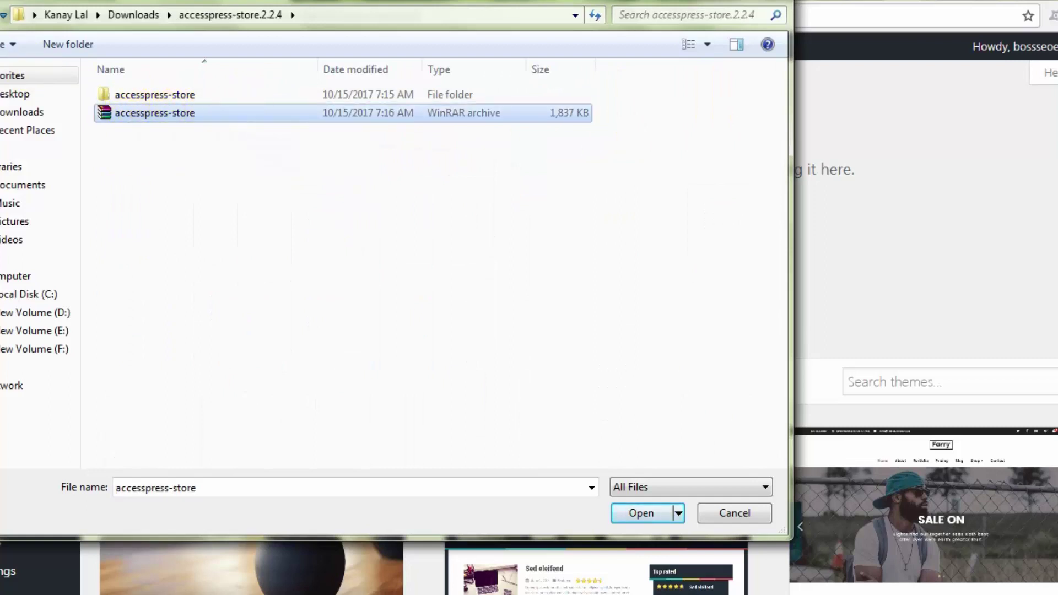
key("BackSpace")
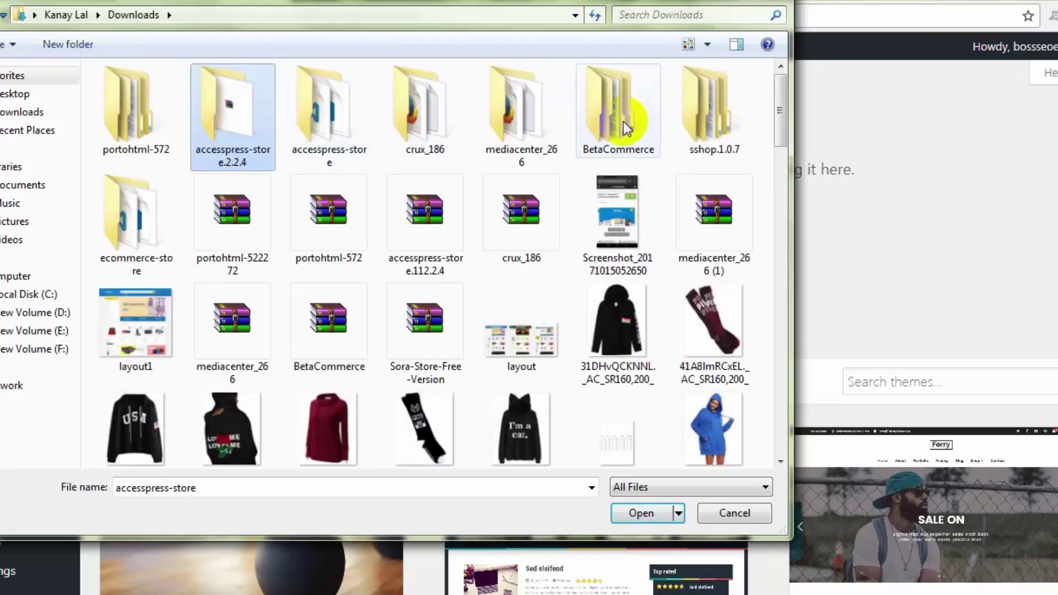
Step: Check the sshop.1.0.7 folder's archive, then return to Downloads
left_click(692, 111)
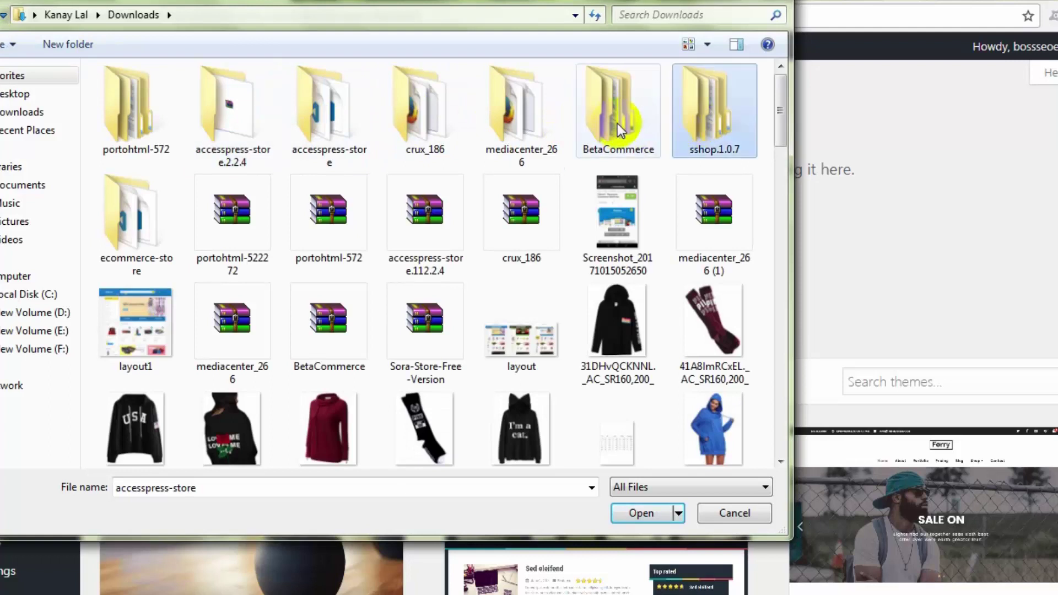
double_click(686, 107)
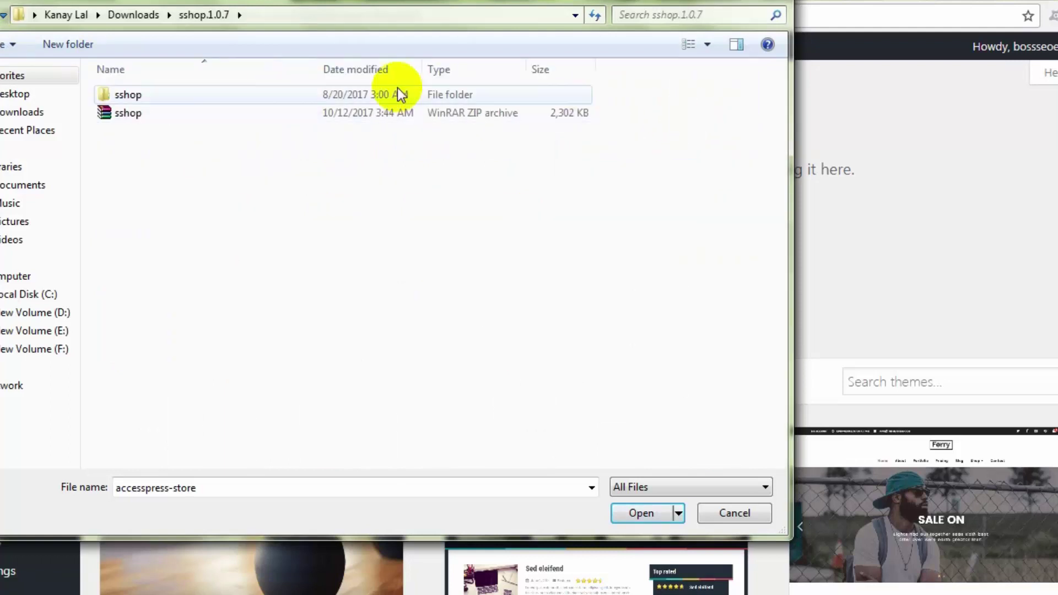
left_click(135, 111)
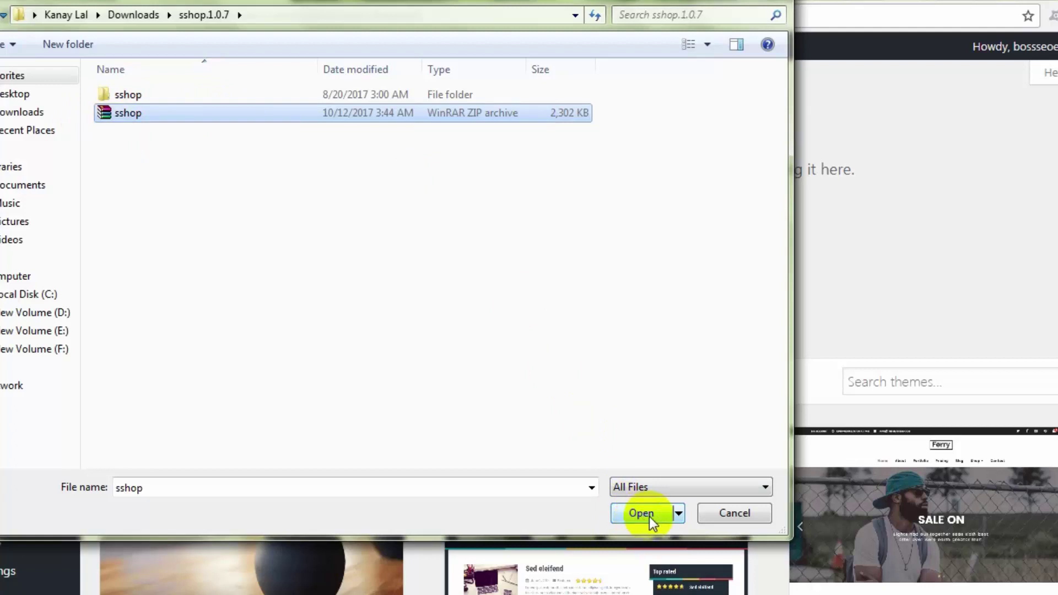
left_click(1, 15)
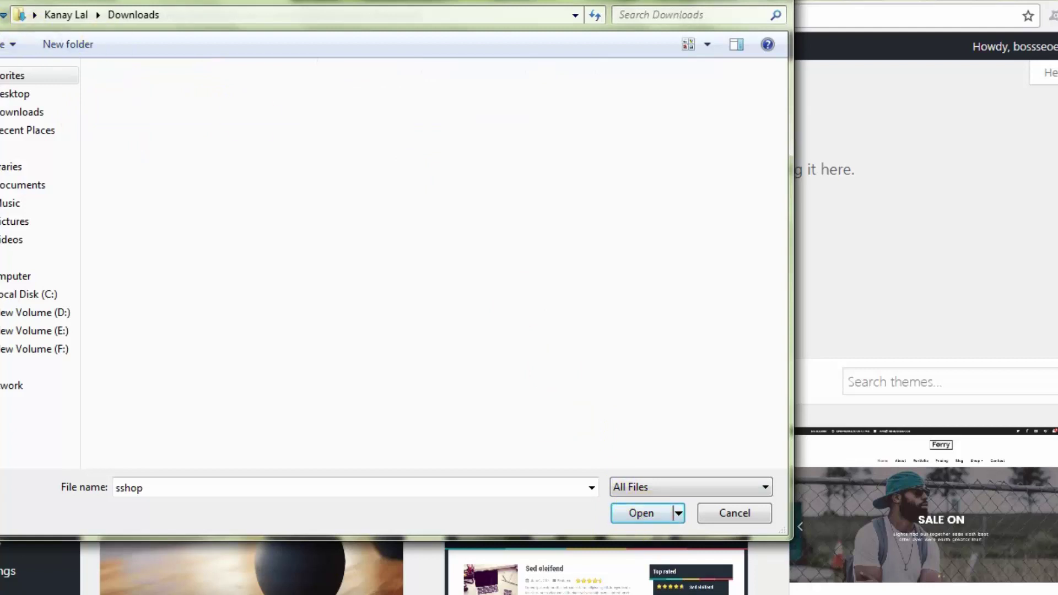
scroll(638, 165, "down", 5)
scroll(593, 202, "up", 5)
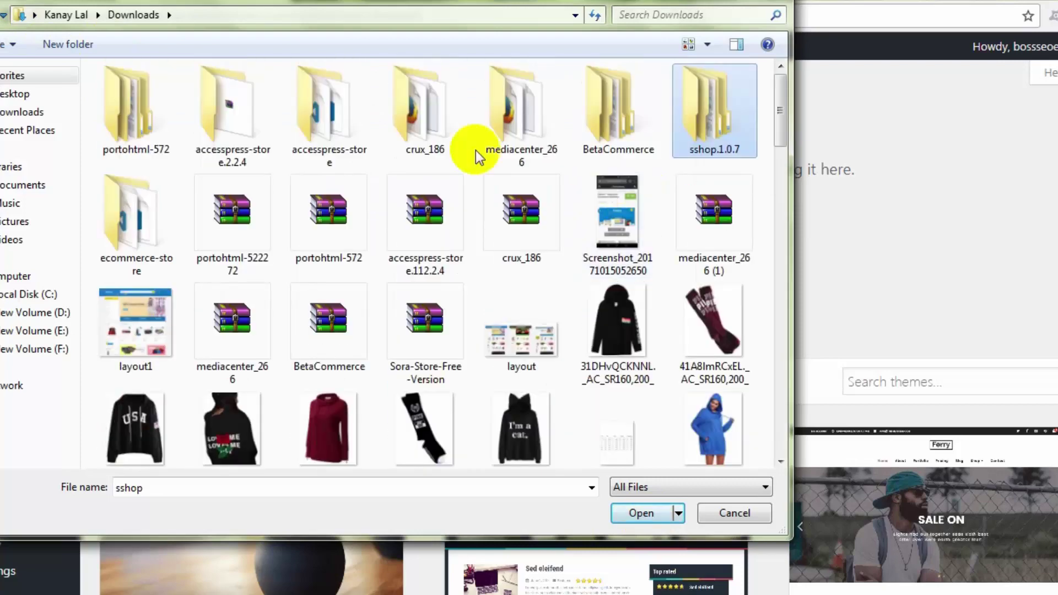
Step: Choose crux.zip from Downloads\crux_186\crux_186 as the theme to upload
left_click(539, 121)
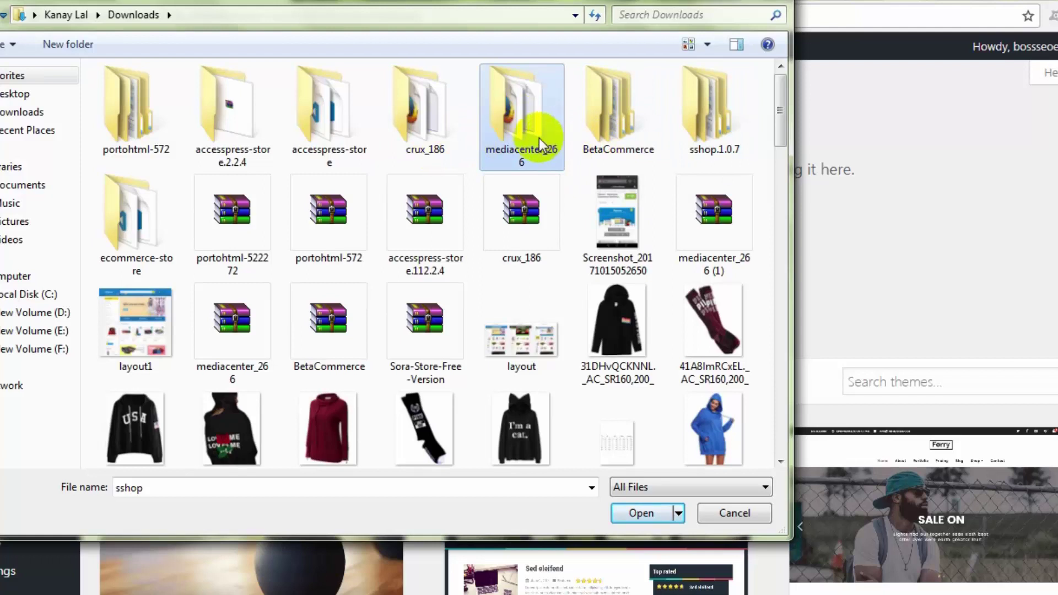
double_click(439, 130)
left_click(121, 96)
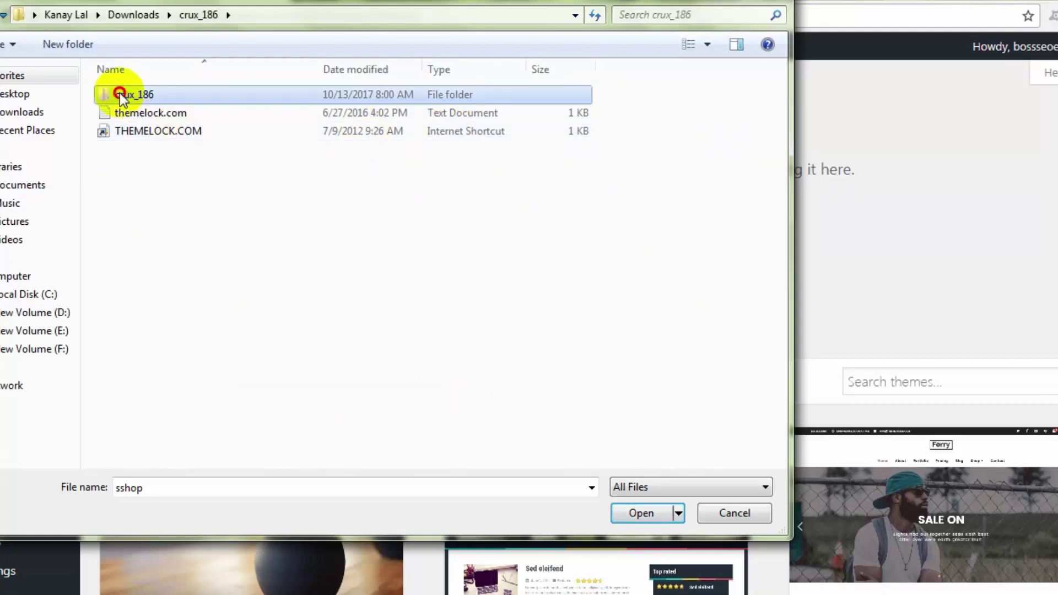
double_click(122, 96)
left_click(199, 161)
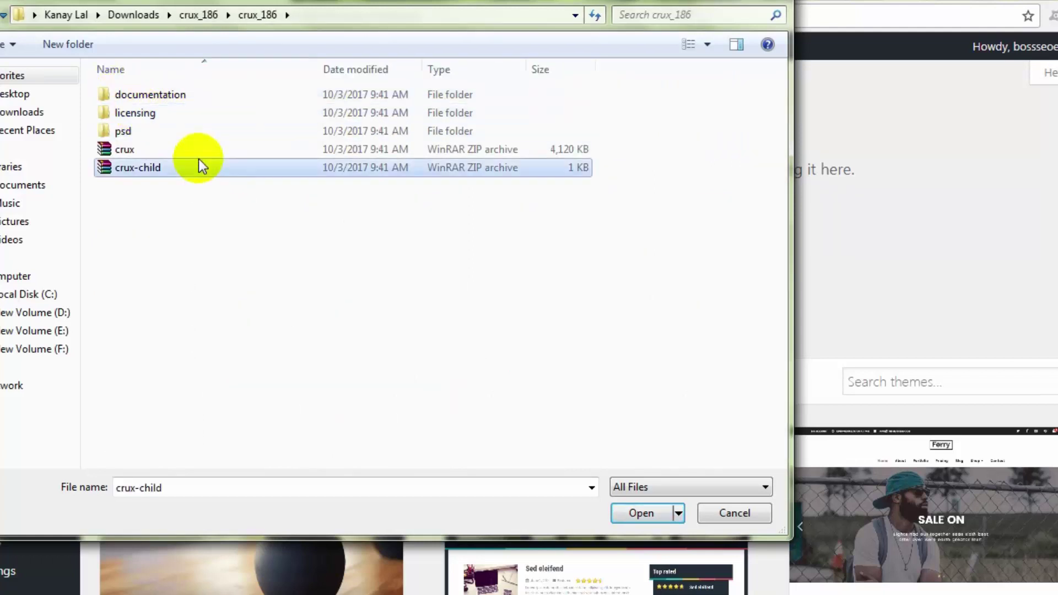
left_click(119, 151)
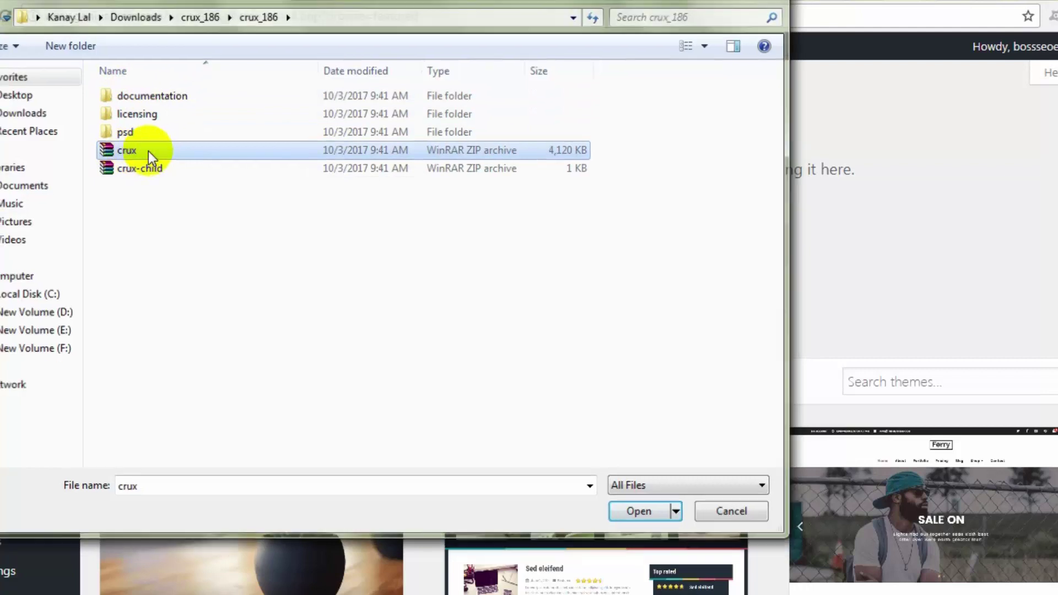
double_click(147, 151)
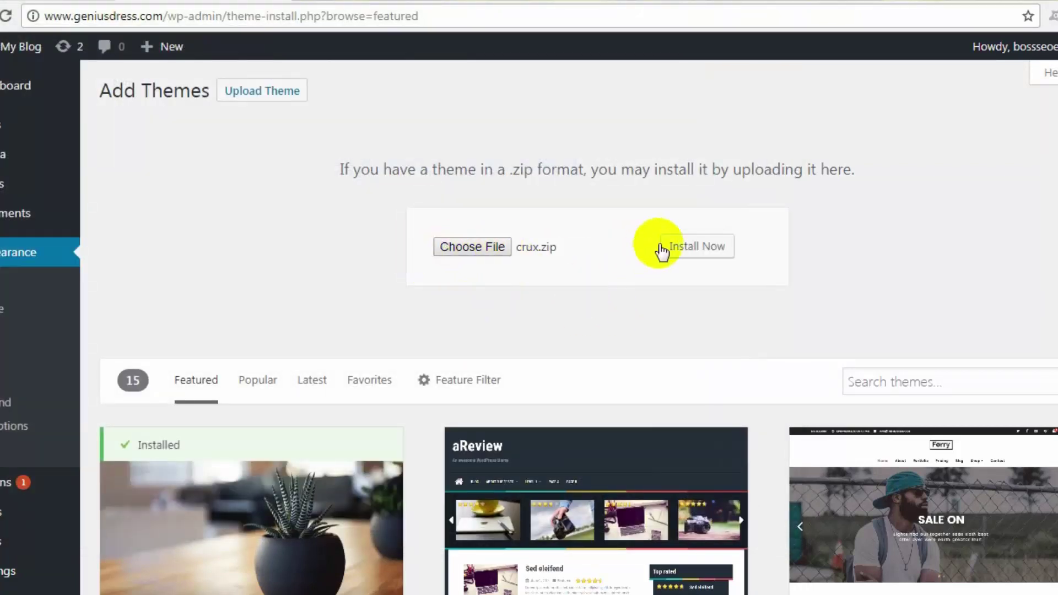
Step: Install the uploaded crux.zip theme until 'Theme installed successfully' appears
left_click(700, 246)
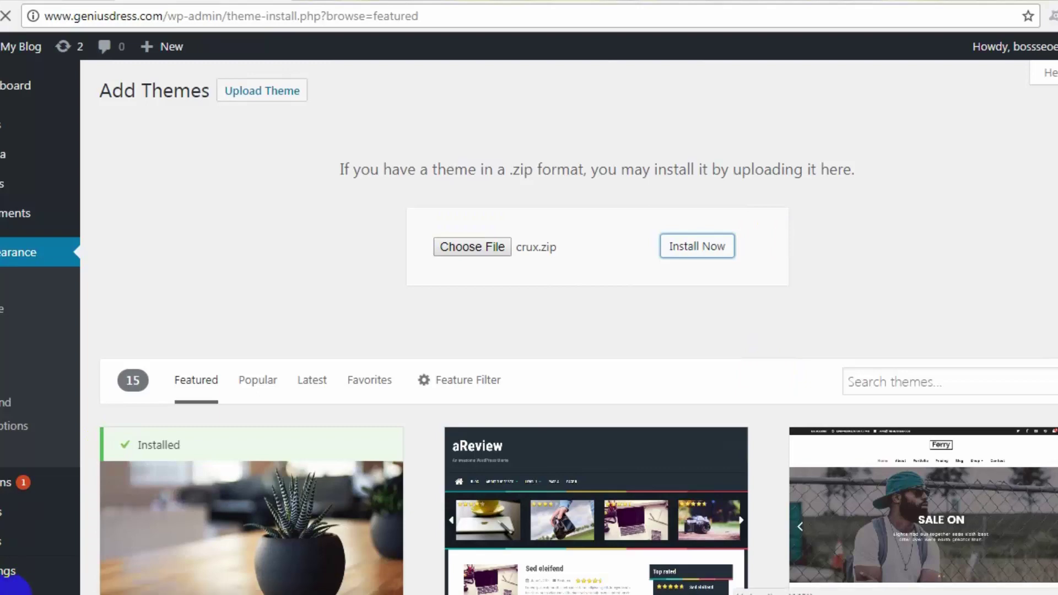
scroll(194, 421, "down", 2)
scroll(138, 517, "down", 1)
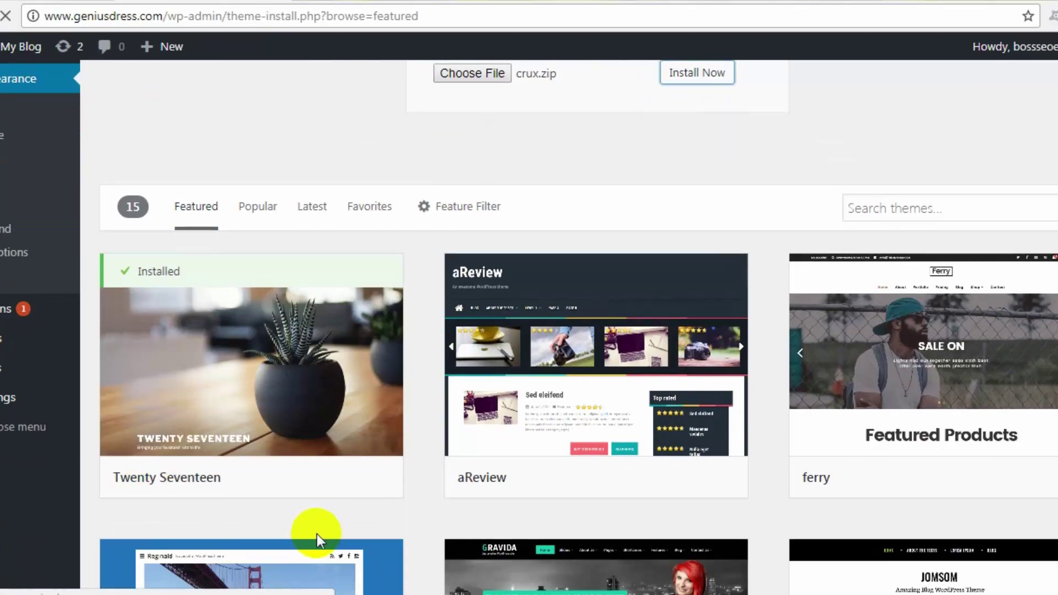
scroll(656, 182, "up", 3)
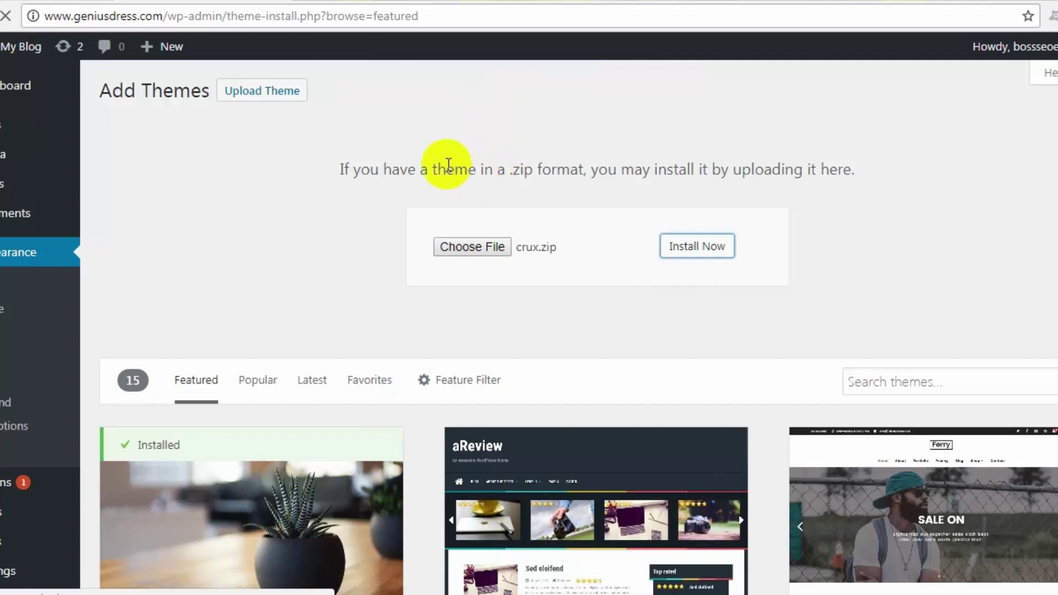
scroll(361, 172, "down", 1)
scroll(362, 172, "down", 1)
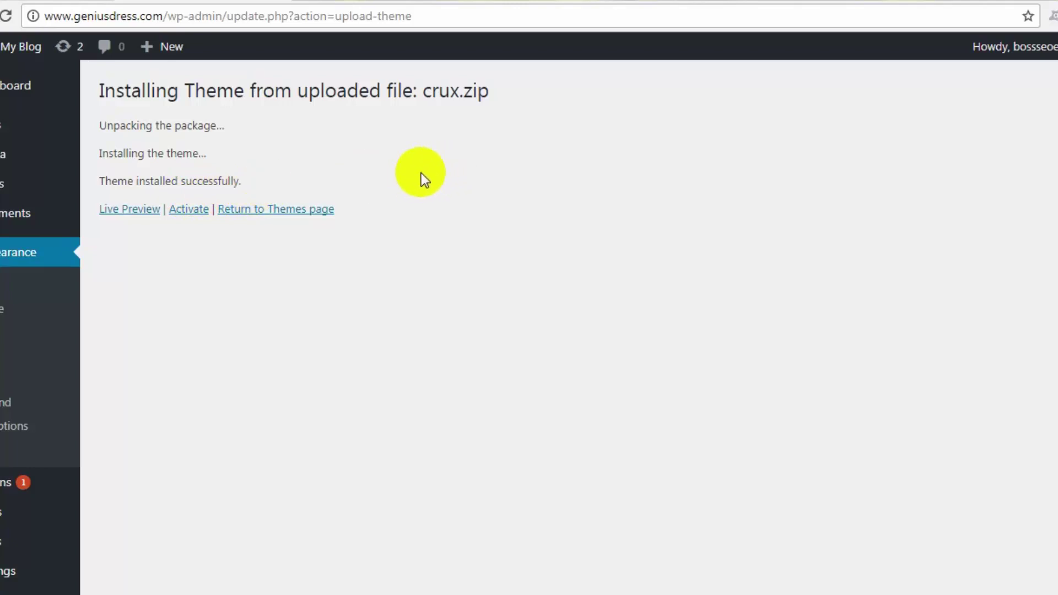
Step: Activate the freshly installed Crux theme from the installation result page
left_click(191, 210)
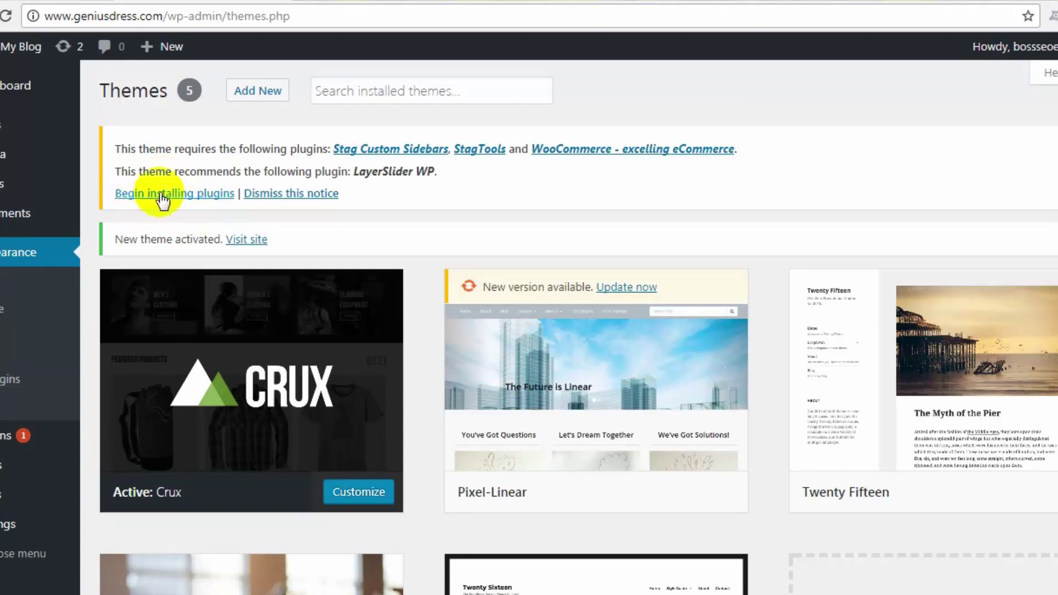
Step: Bulk-install Stag Custom Sidebars, StagTools, WooCommerce and LayerSlider WP from the theme's plugin list
left_click(204, 196)
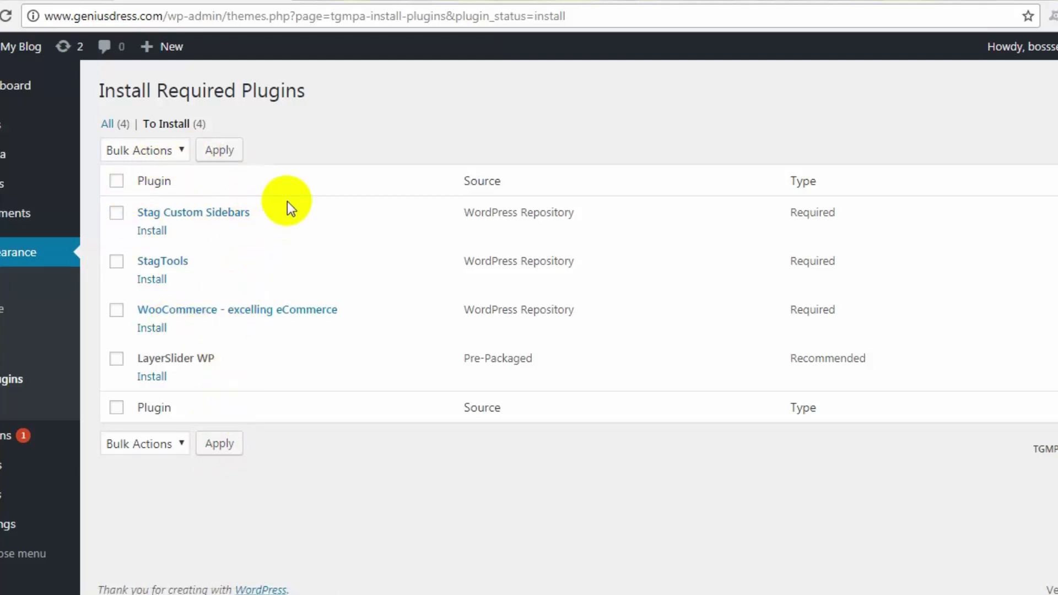
left_click(116, 181)
left_click(131, 148)
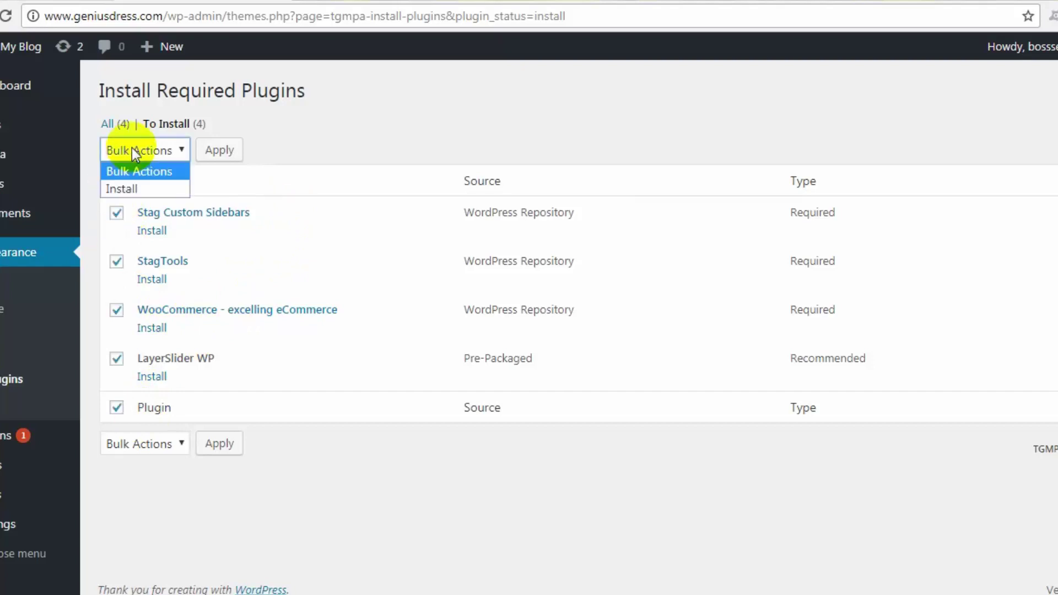
left_click(122, 189)
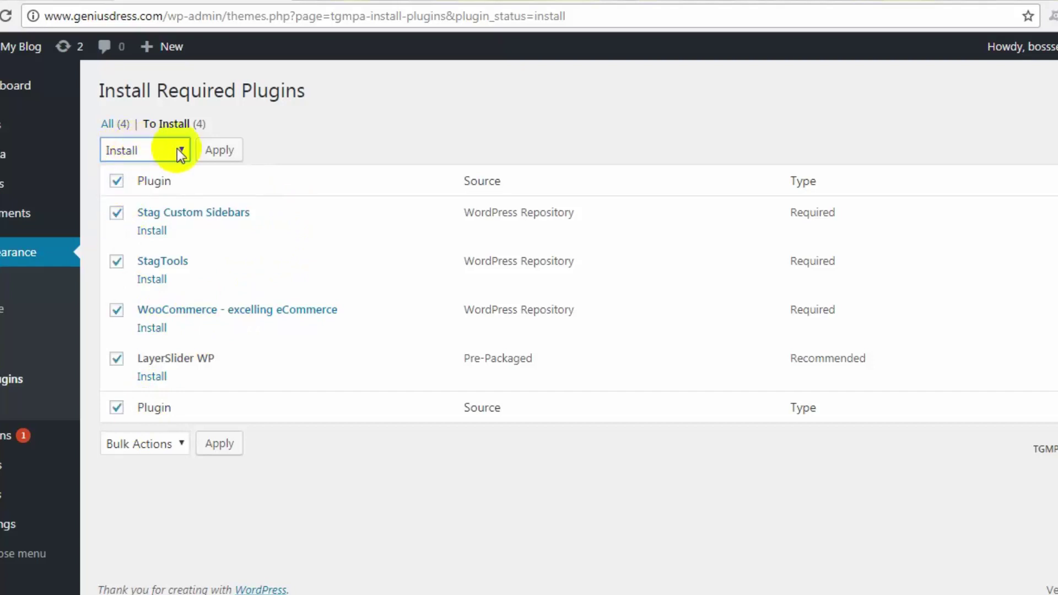
left_click(220, 150)
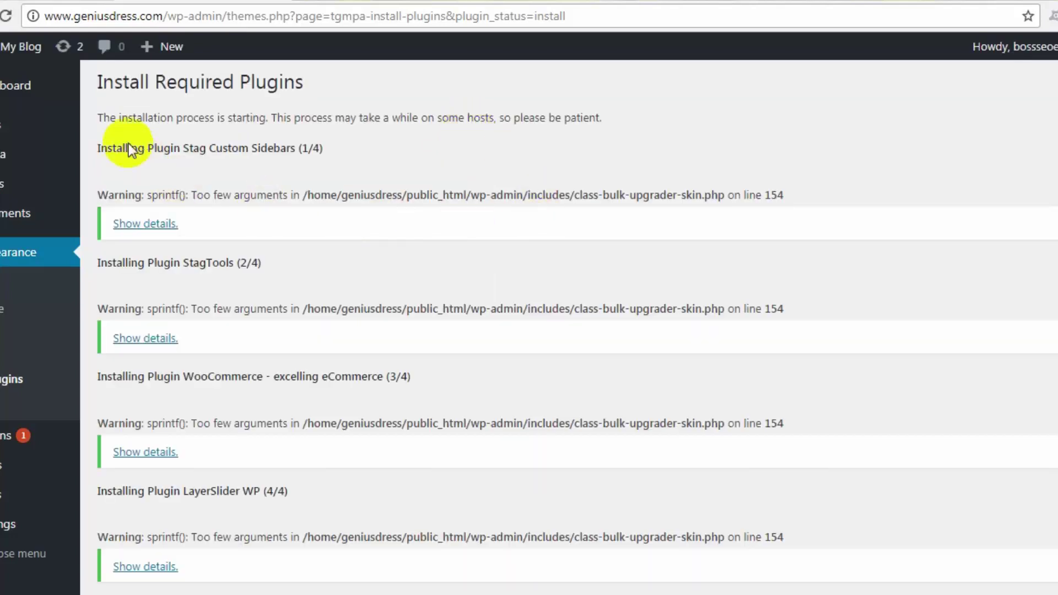
scroll(289, 336, "down", 5)
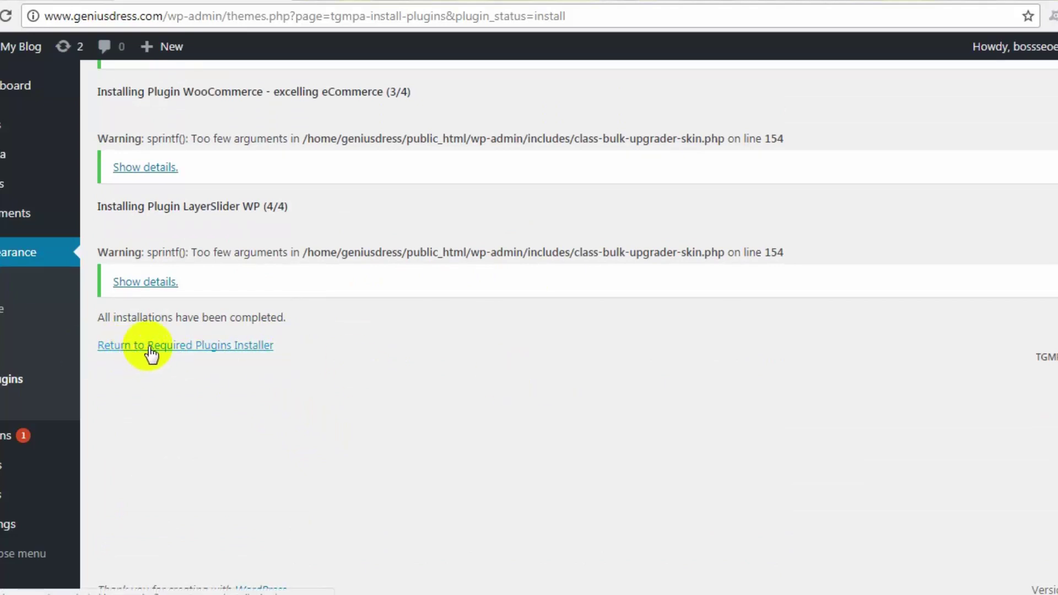
Step: Bulk-activate Stag Custom Sidebars and LayerSlider WP from the required plugins list
left_click(214, 355)
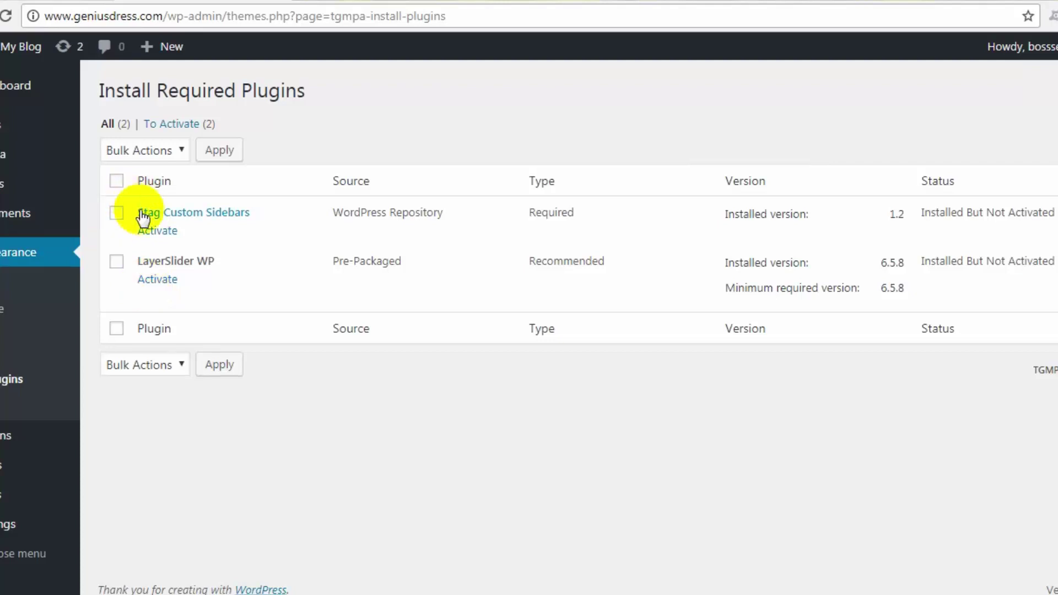
left_click(117, 181)
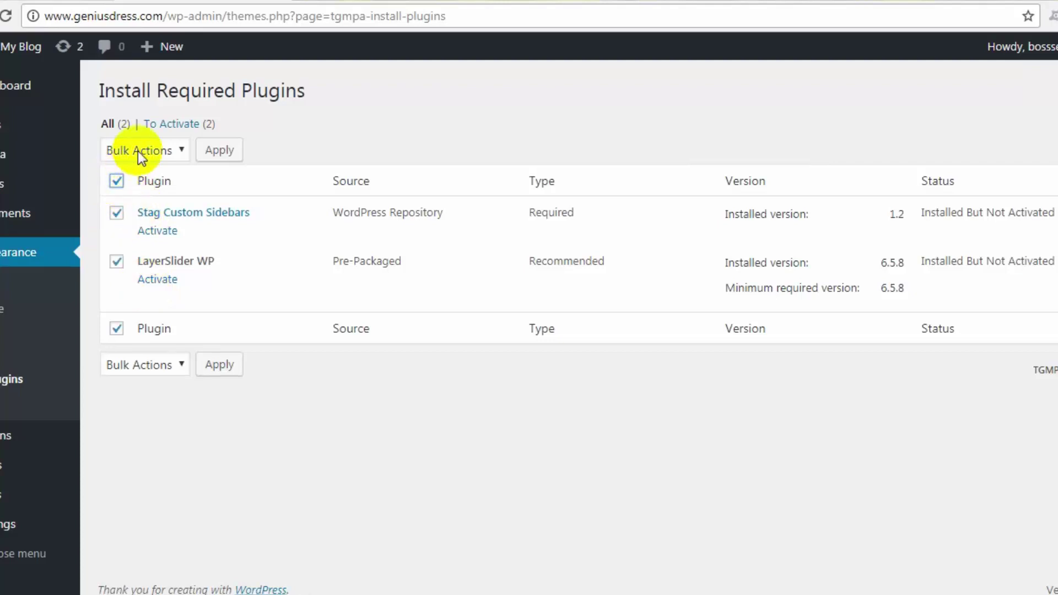
left_click(155, 150)
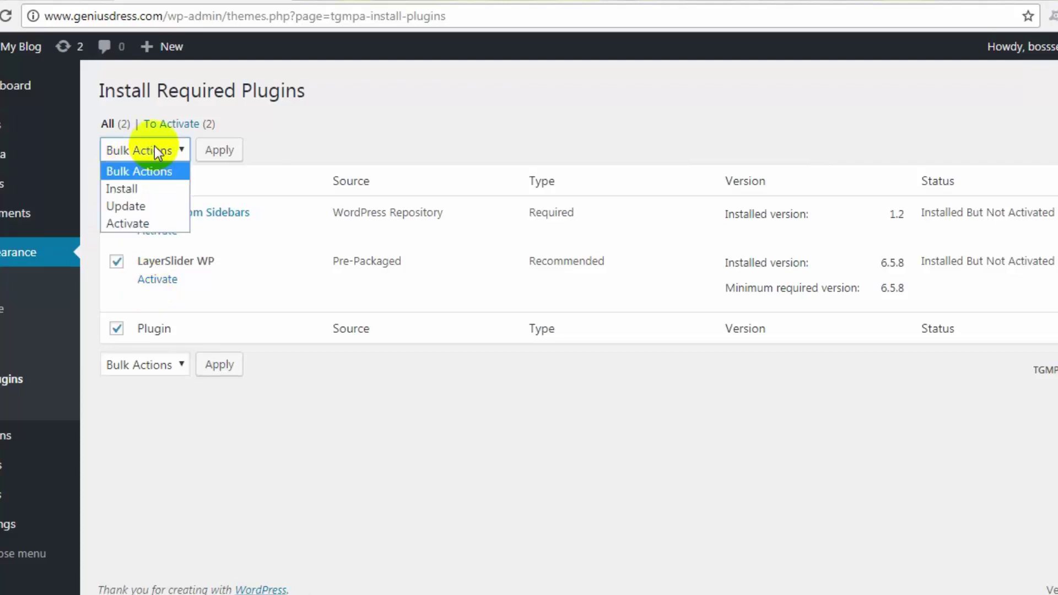
left_click(117, 222)
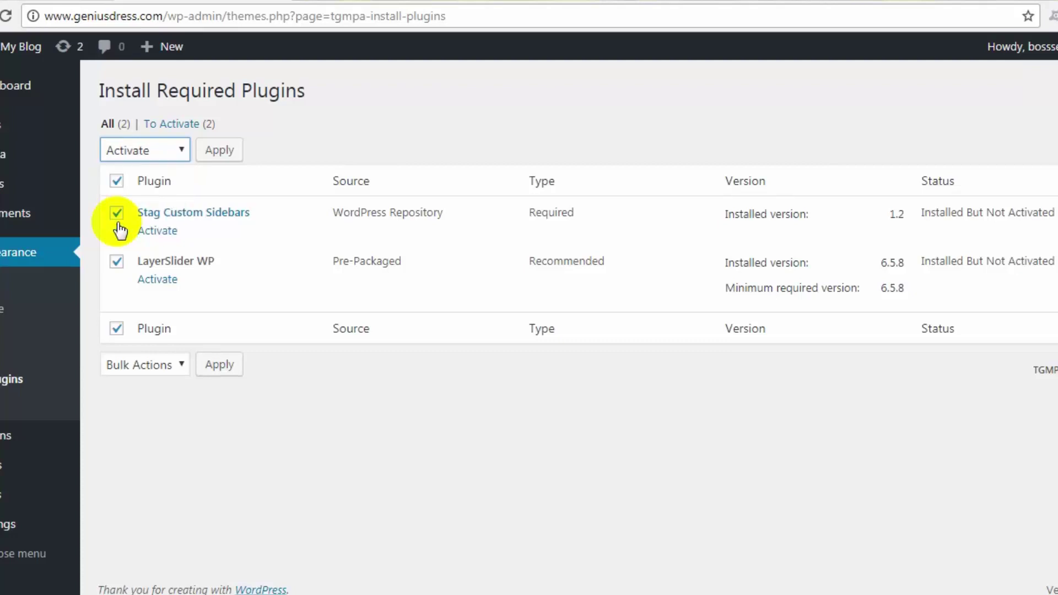
left_click(221, 153)
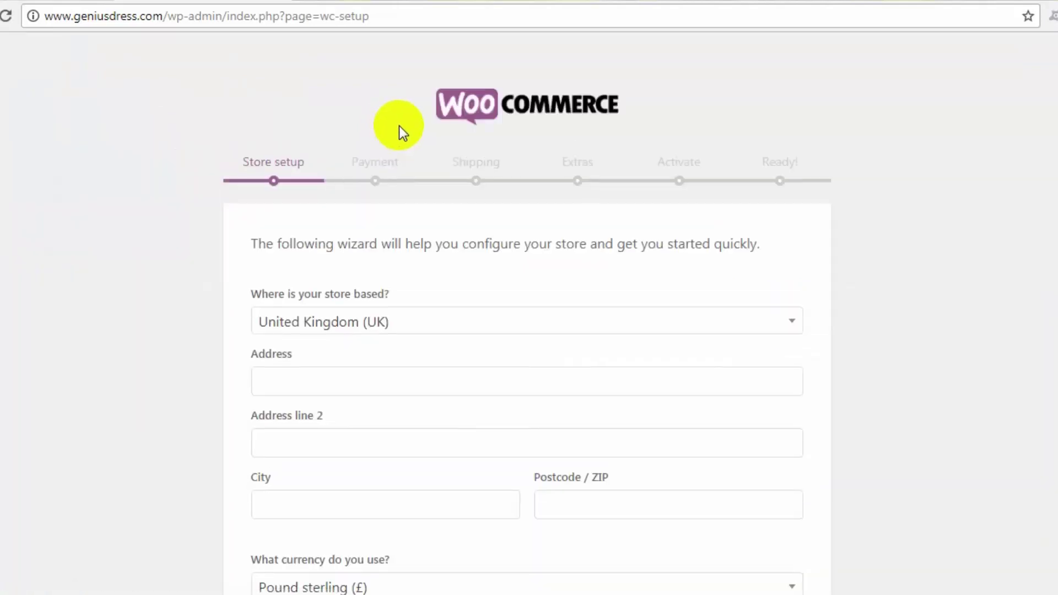
Step: Fill the store's address, city and postcode from Chrome's saved autofill address
scroll(409, 144, "down", 5)
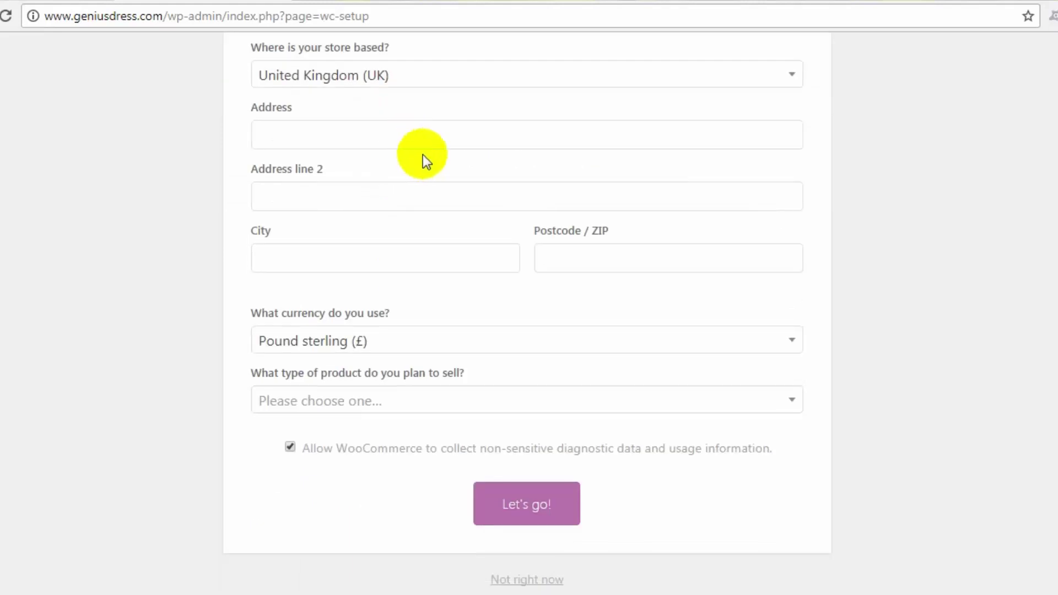
scroll(308, 170, "up", 5)
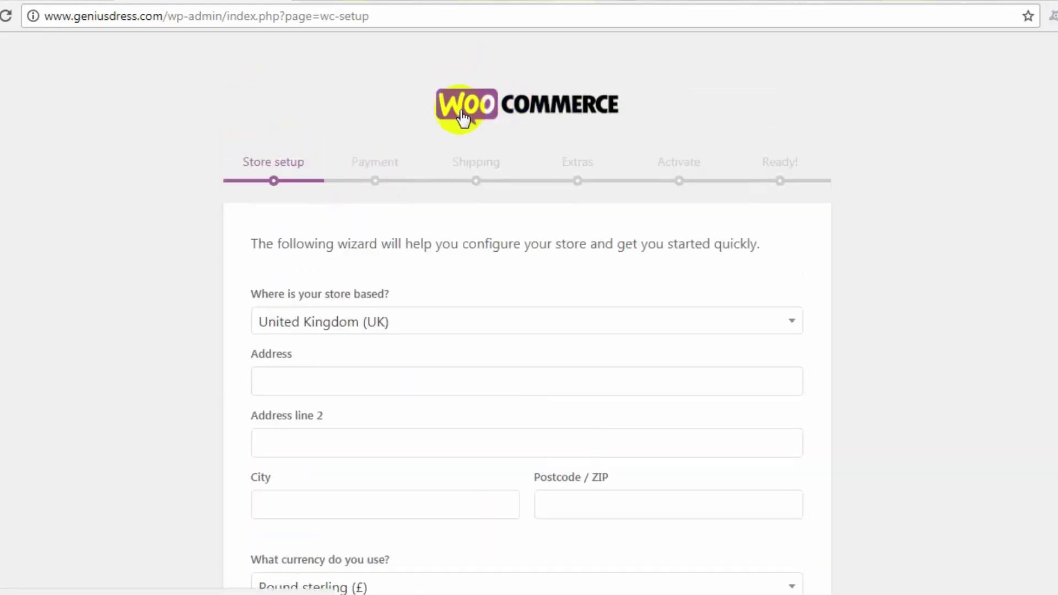
left_click(326, 385)
scroll(402, 380, "down", 2)
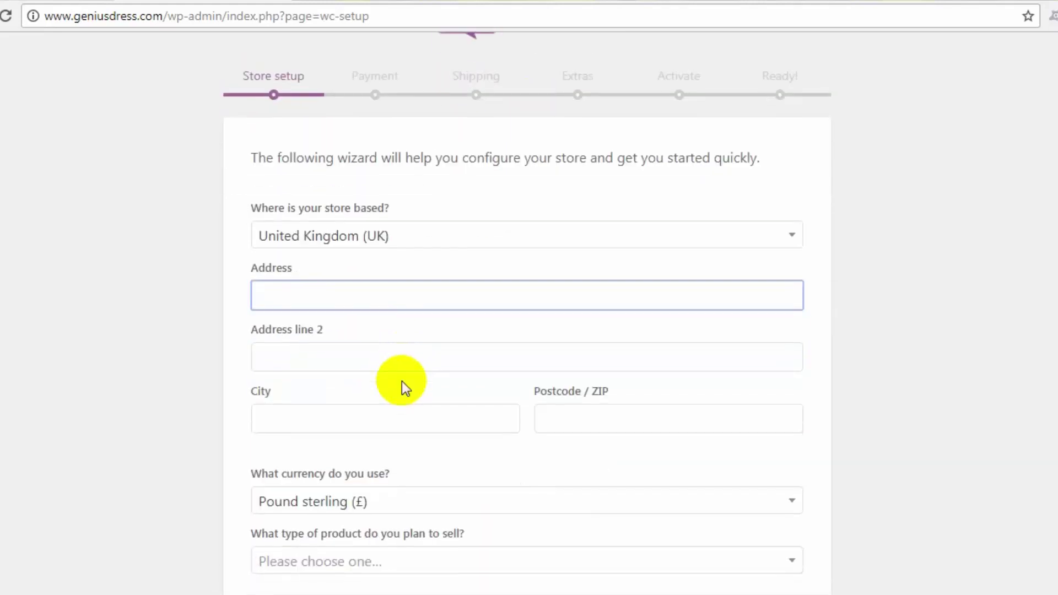
left_click(386, 293)
left_click(375, 325)
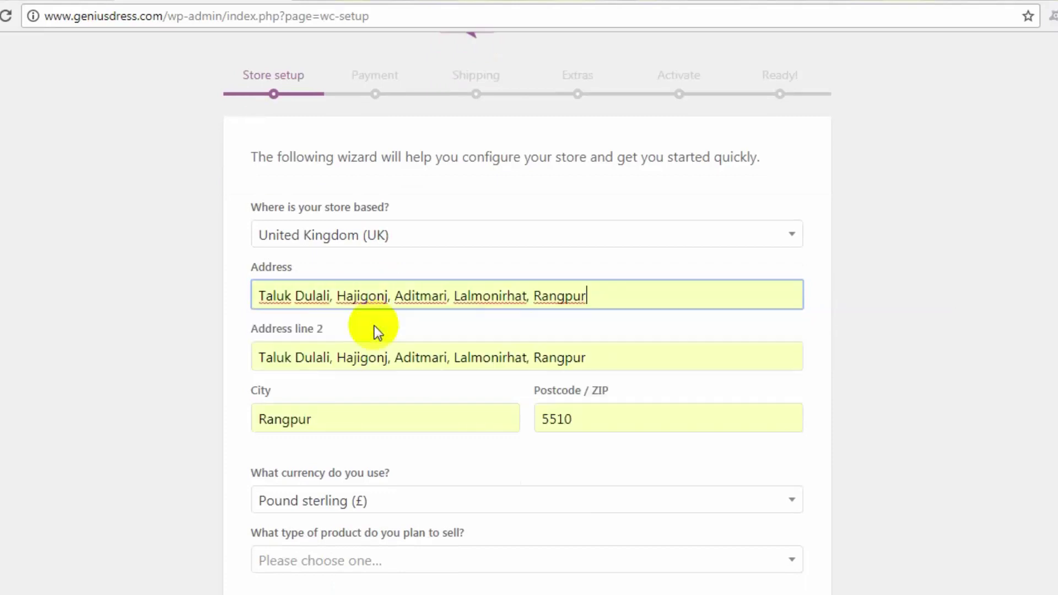
Step: Set the product type to 'I plan to sell digital products' and submit the store setup
scroll(350, 452, "down", 3)
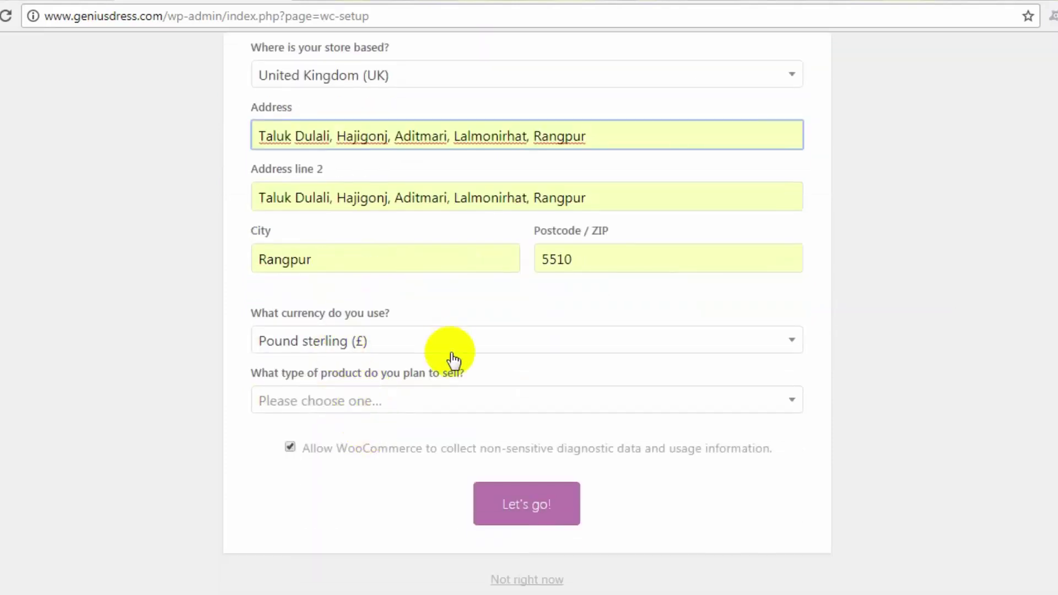
left_click(371, 402)
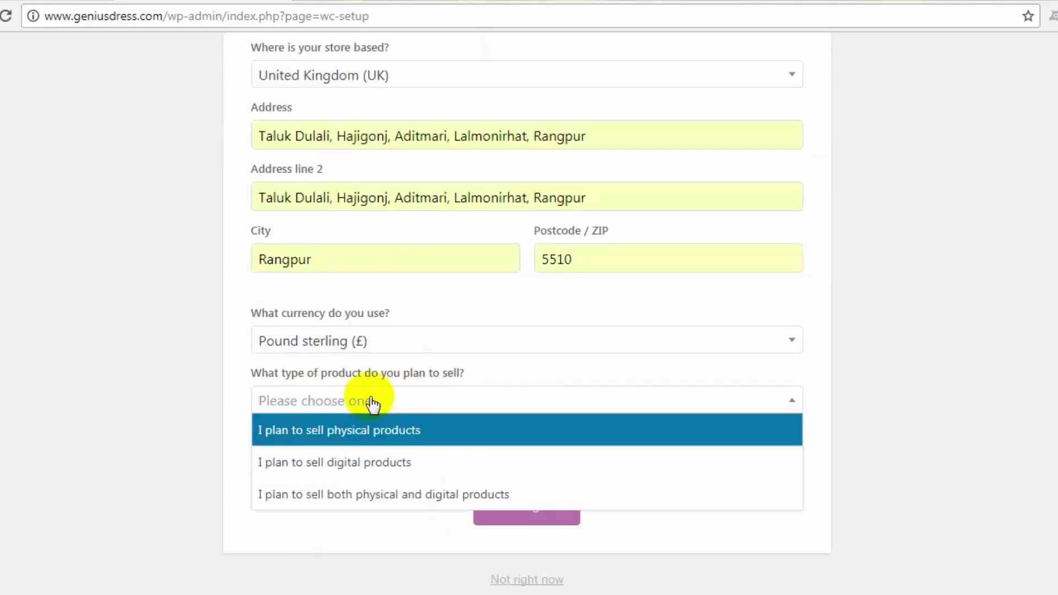
left_click(317, 461)
left_click(497, 504)
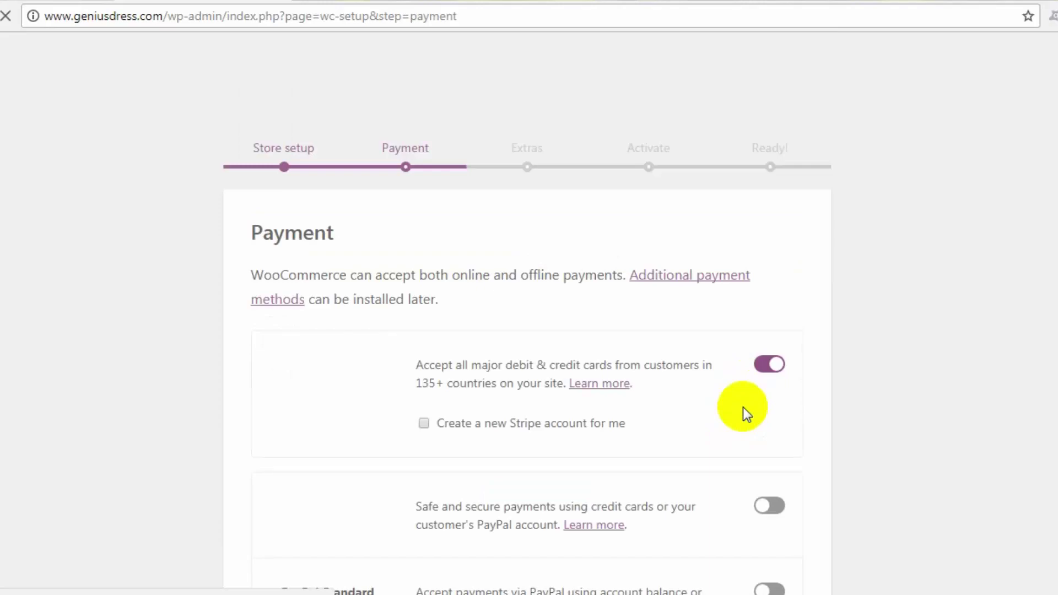
Step: Enable PayPal payments alongside Stripe and continue past the Payment step
scroll(551, 397, "down", 3)
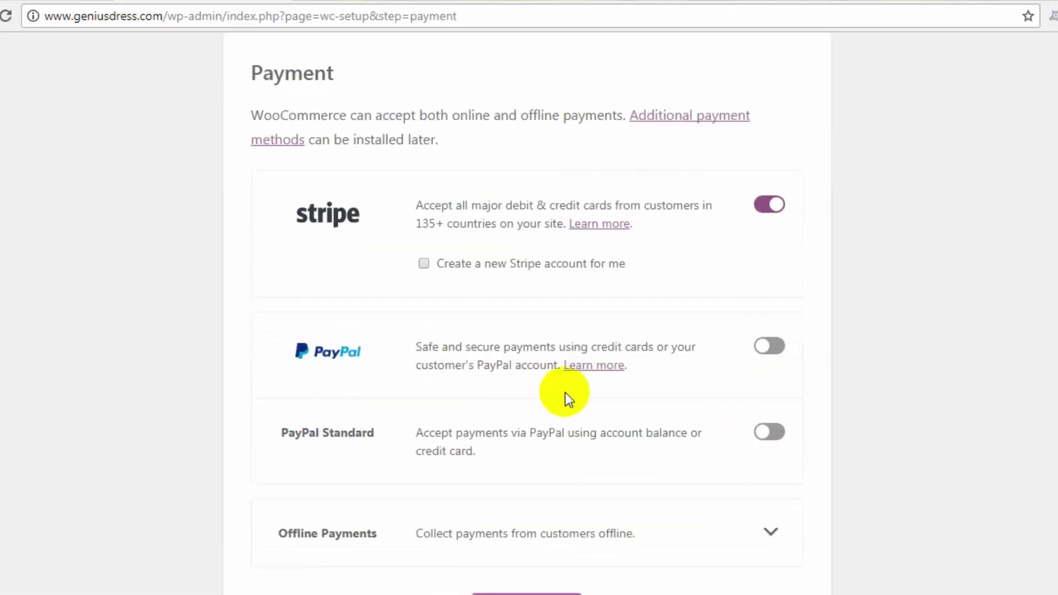
scroll(516, 238, "up", 3)
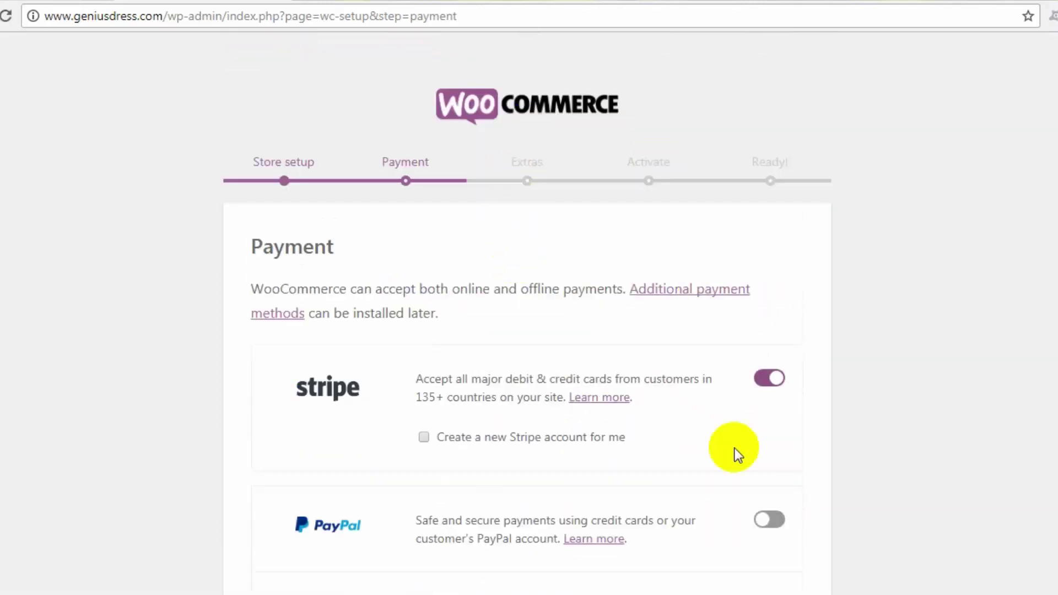
scroll(735, 449, "down", 2)
scroll(735, 451, "down", 1)
left_click(766, 353)
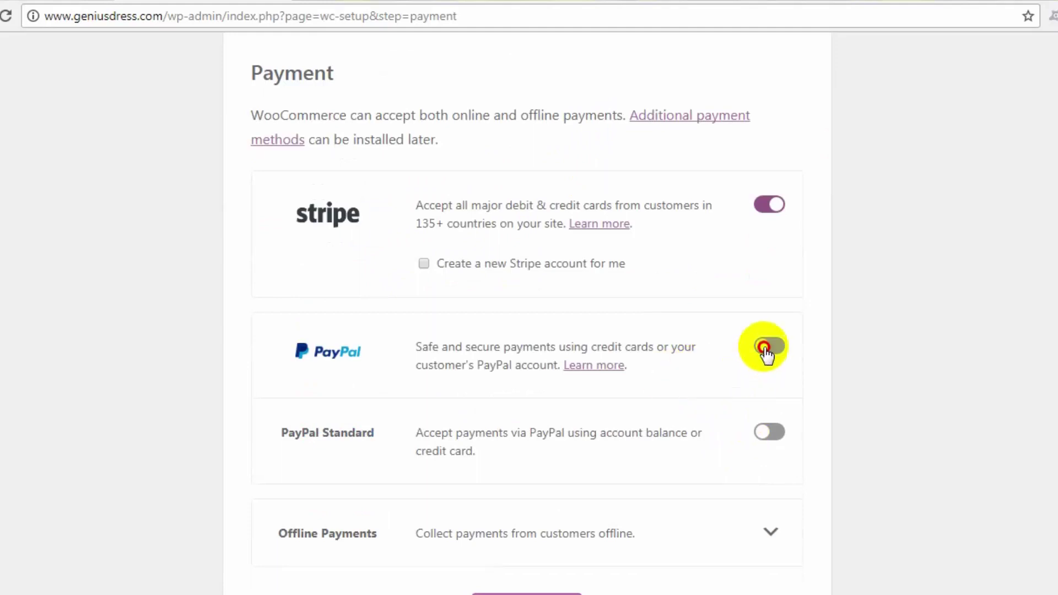
scroll(385, 430, "down", 1)
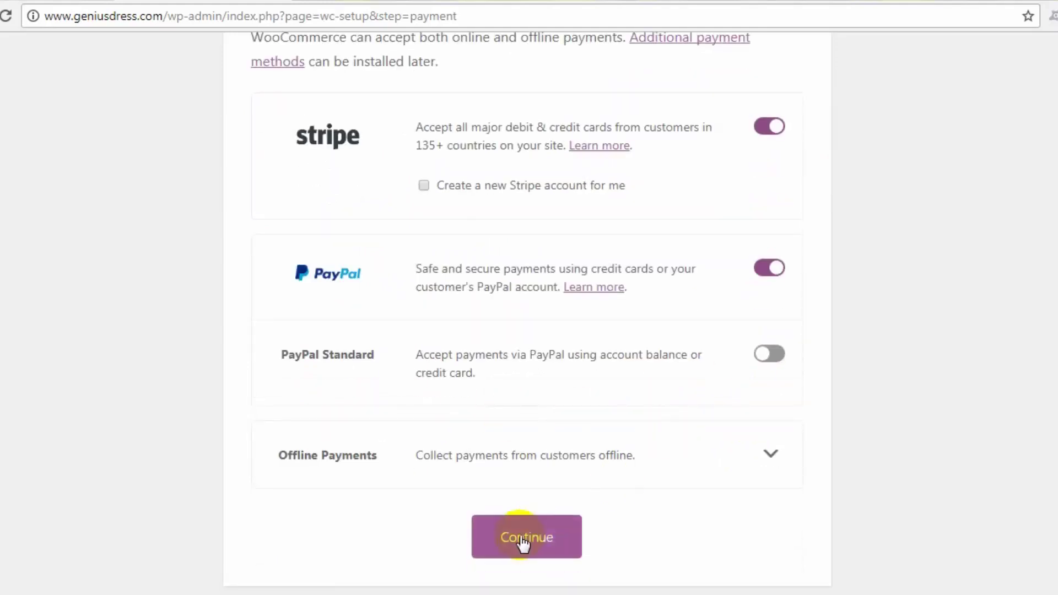
scroll(249, 242, "up", 2)
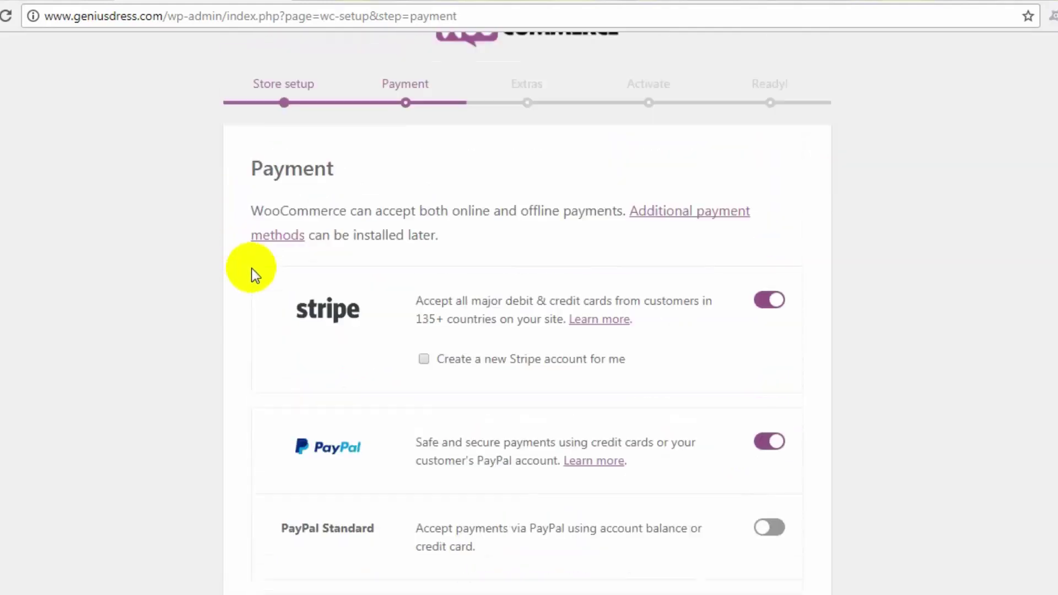
scroll(257, 300, "down", 2)
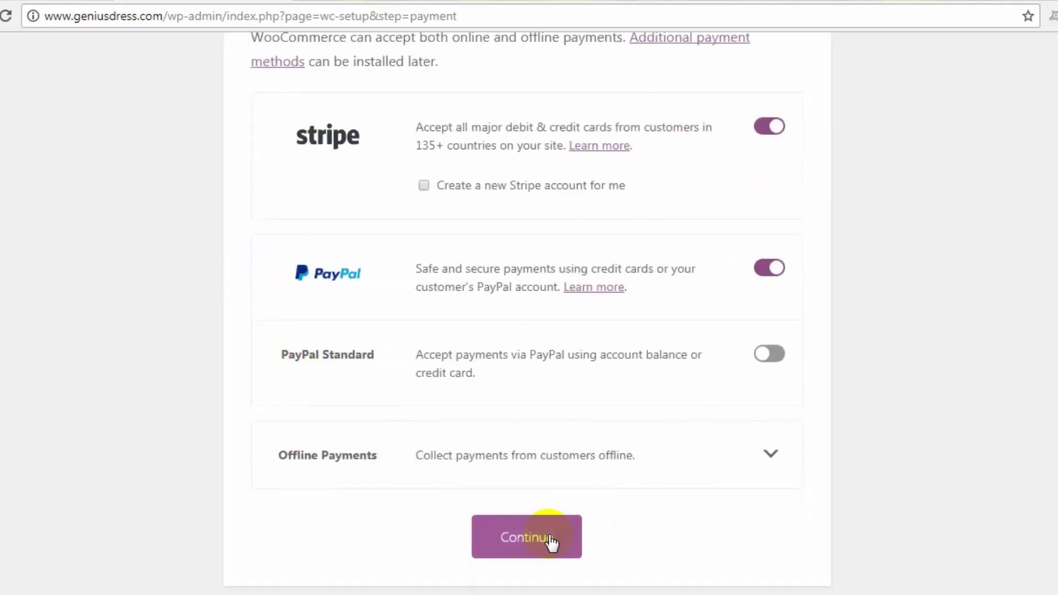
left_click(541, 534)
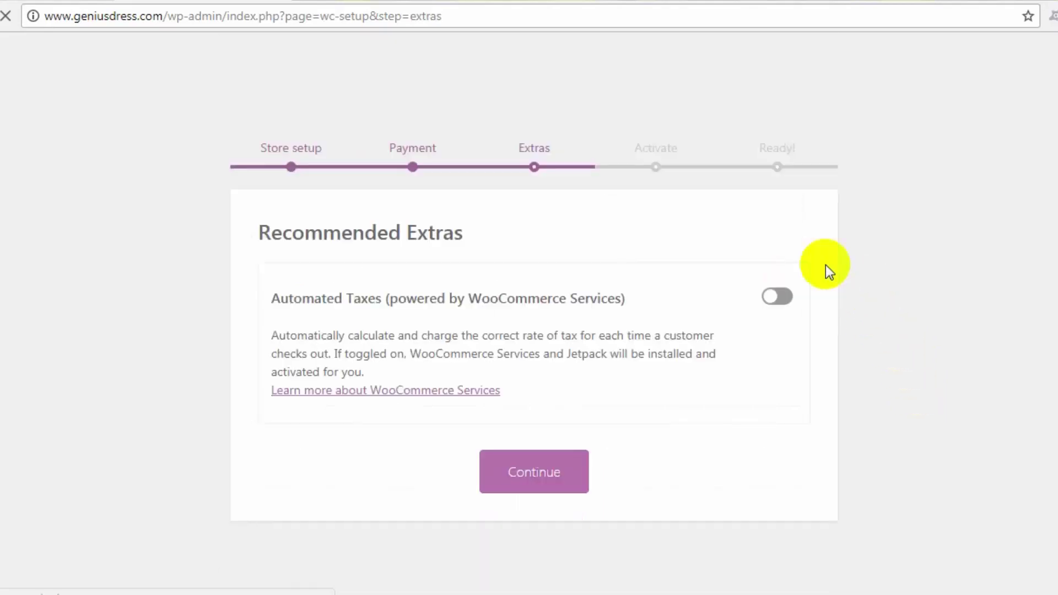
Step: Skip Recommended Extras with automated taxes off and start Connect with Jetpack
left_click(540, 488)
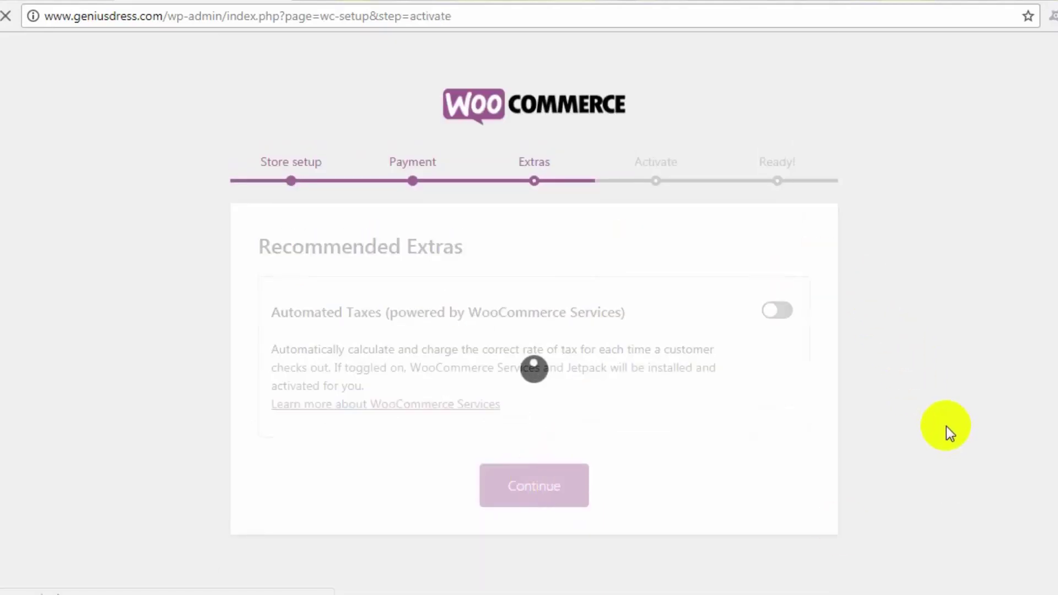
scroll(590, 430, "down", 1)
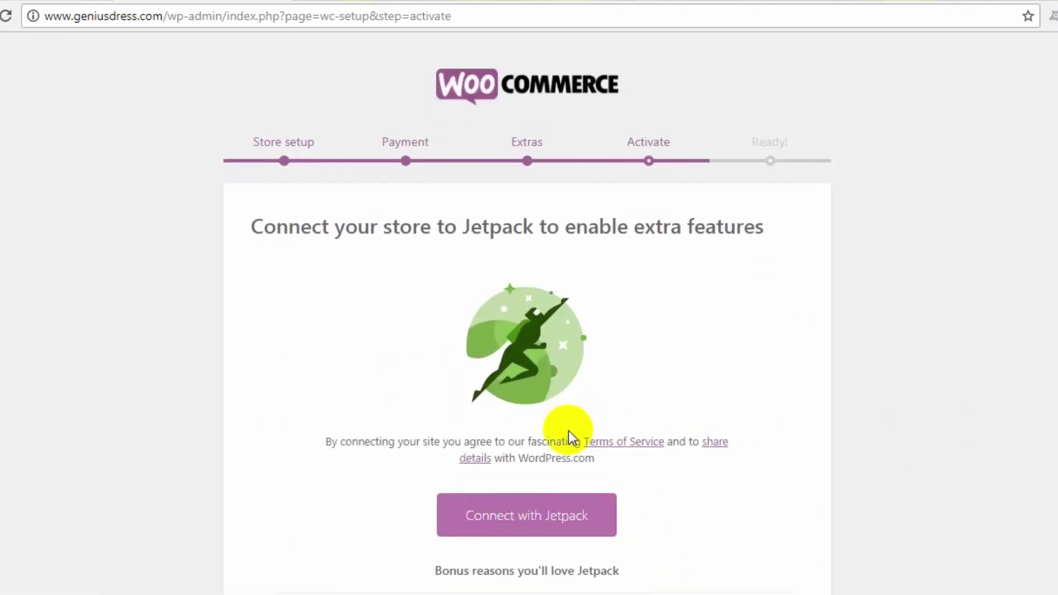
scroll(569, 431, "down", 3)
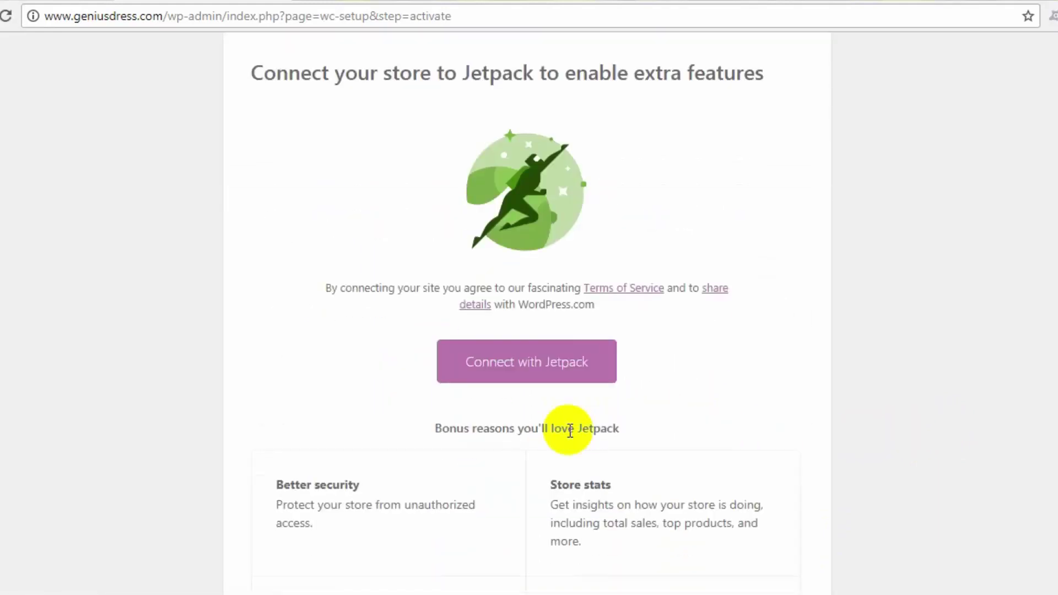
left_click(570, 373)
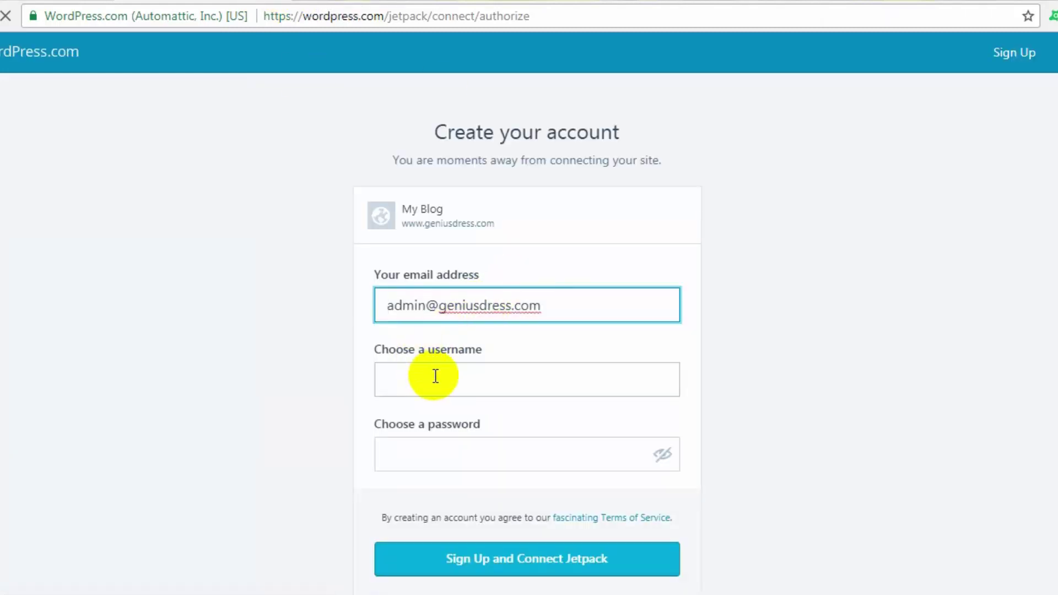
Step: Enter a username and password in the Create your account form and sign up to connect Jetpack
left_click(435, 376)
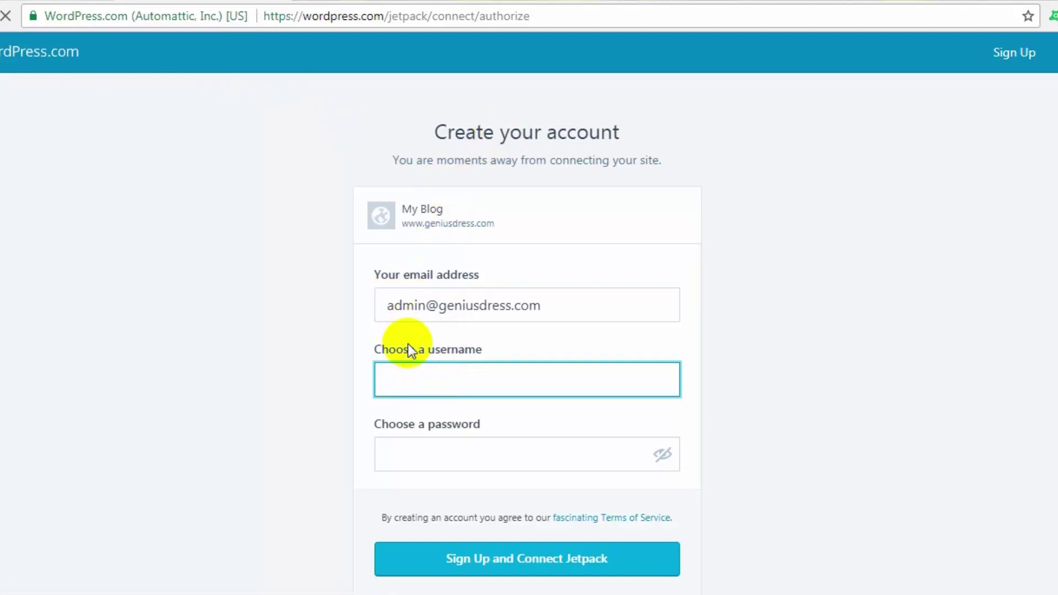
left_click(439, 378)
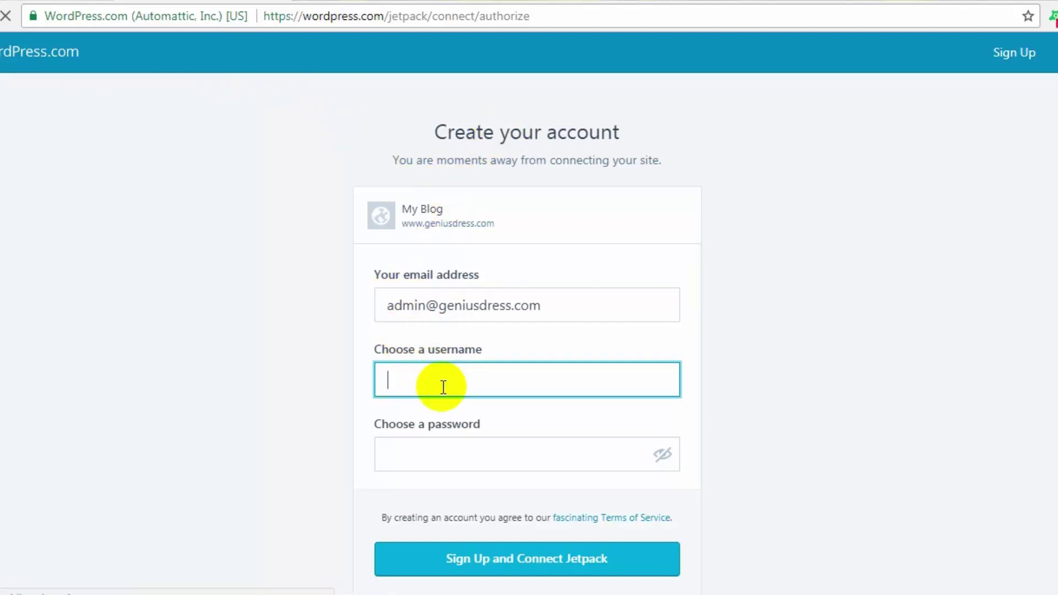
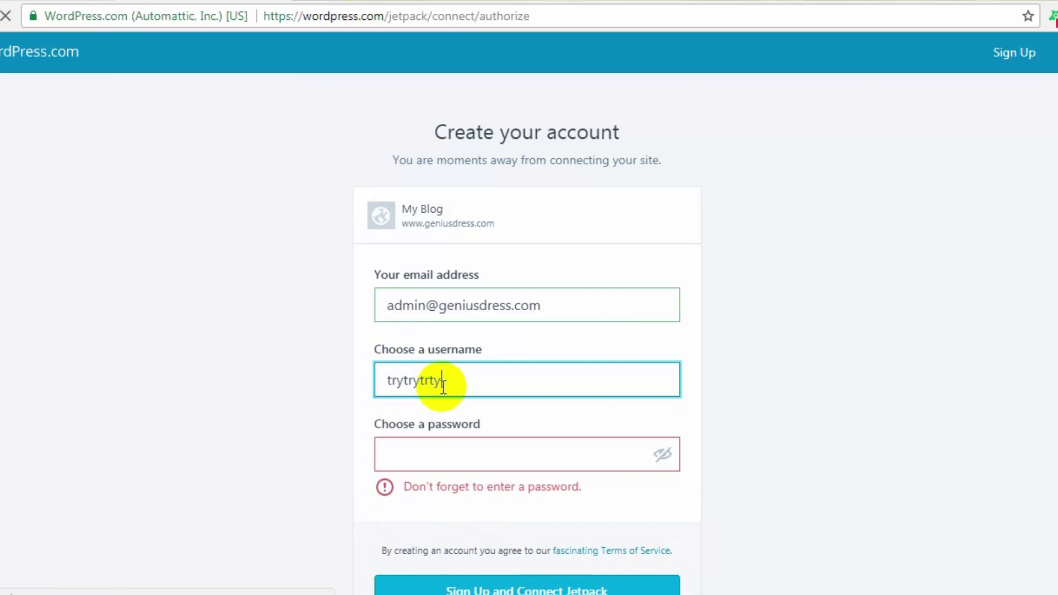
left_click(426, 449)
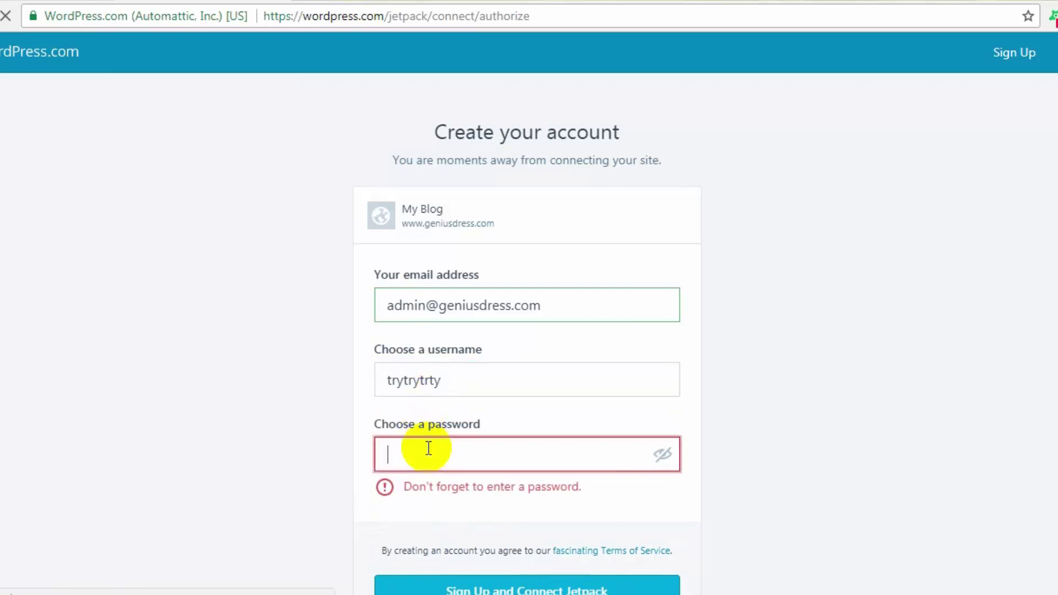
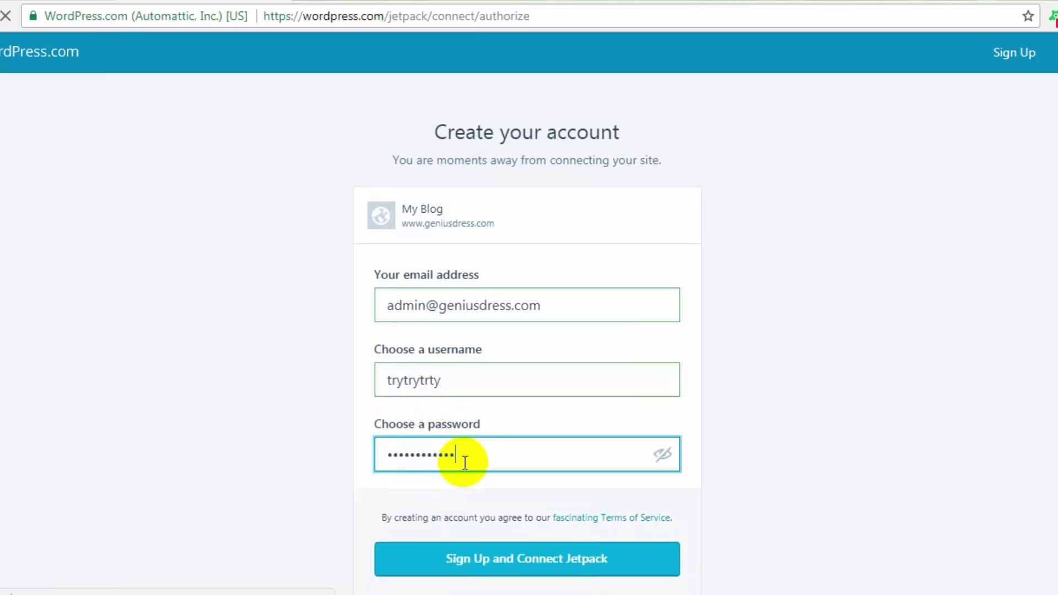
left_click_drag(490, 390, 246, 345)
left_click(498, 457)
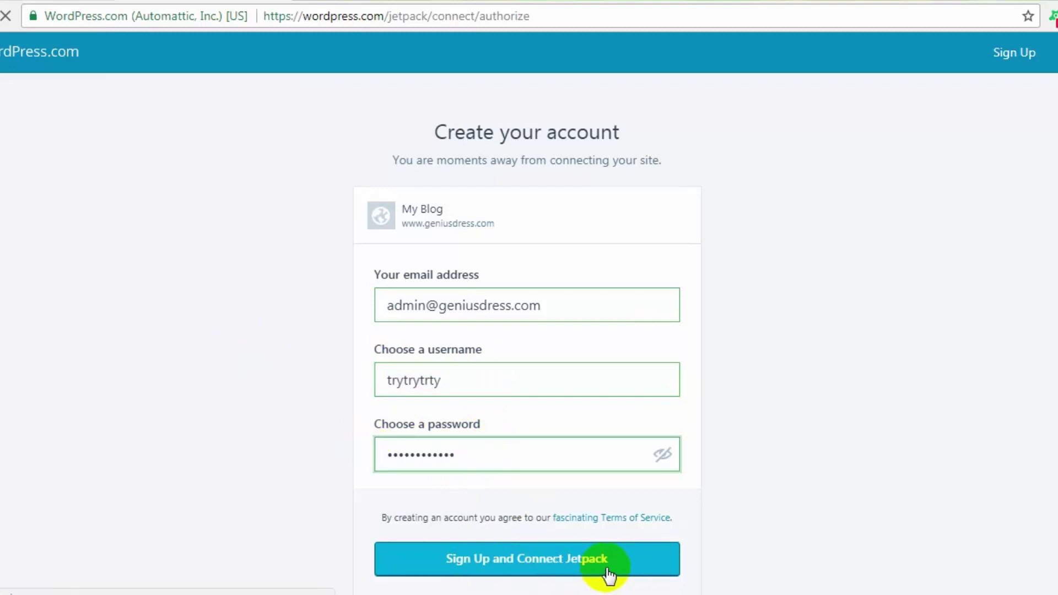
left_click(547, 559)
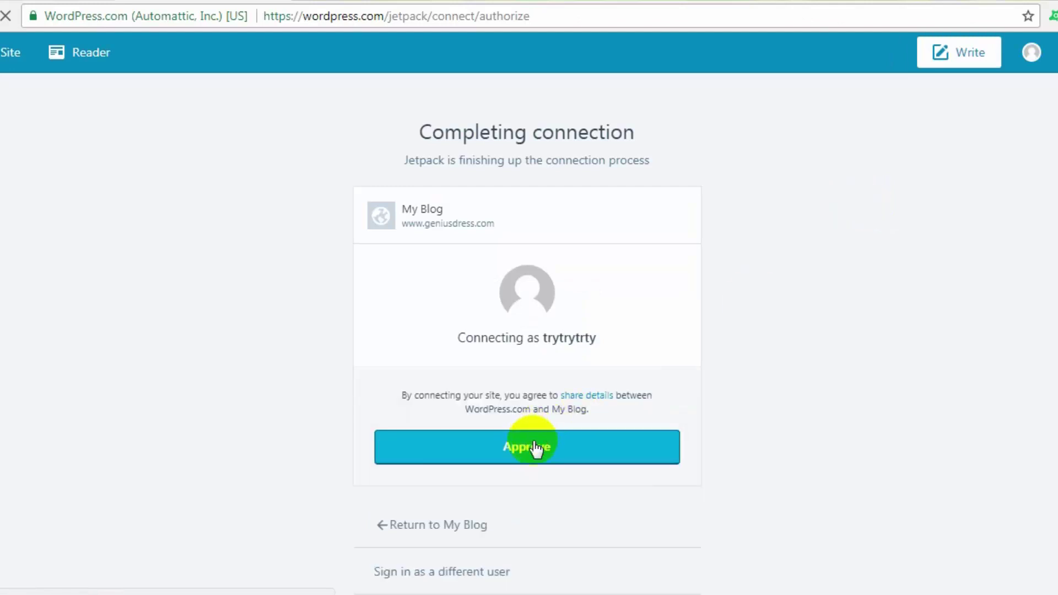
left_click(539, 445)
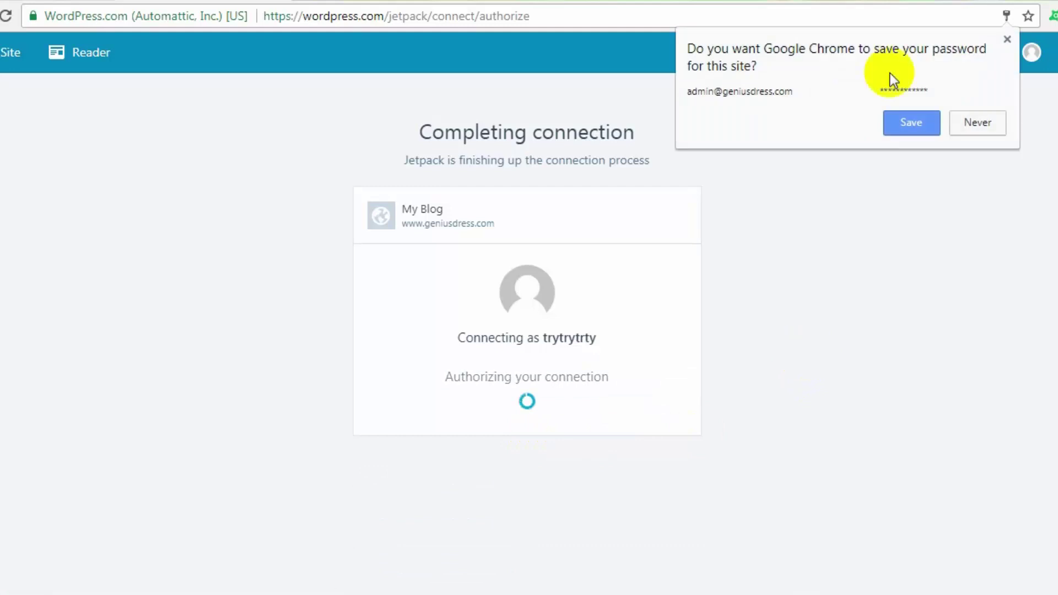
left_click(911, 126)
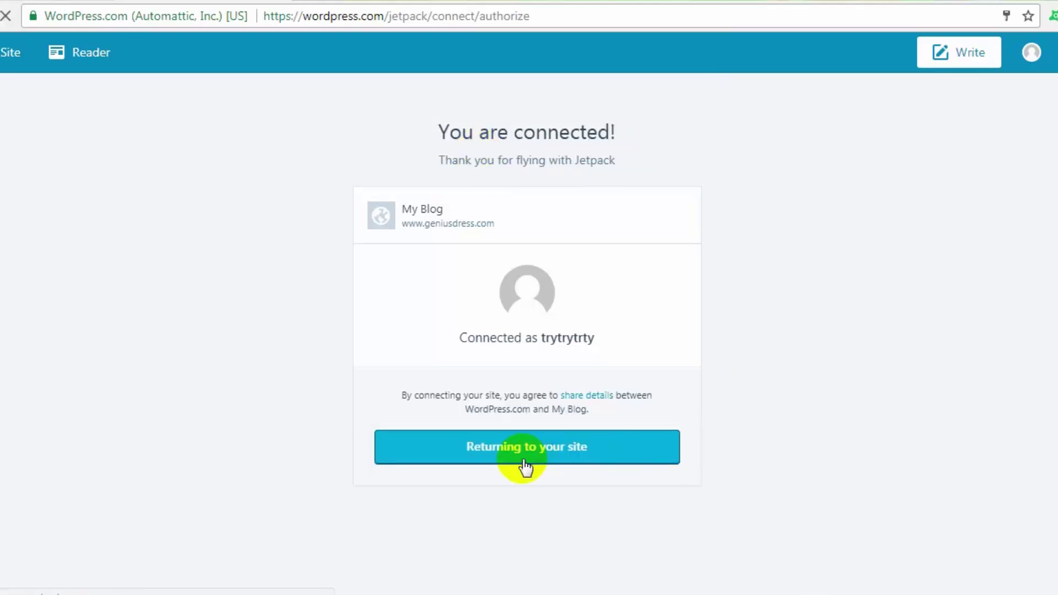
left_click(496, 448)
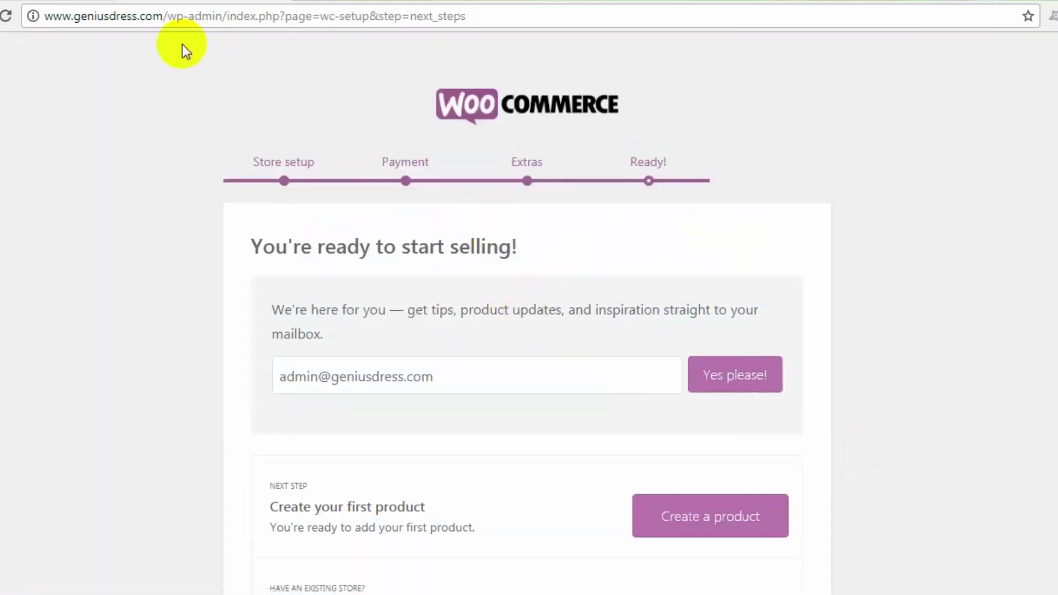
Step: Trim the address to wp-admin/ to load the admin Dashboard, then open a new browser tab
left_click(226, 15)
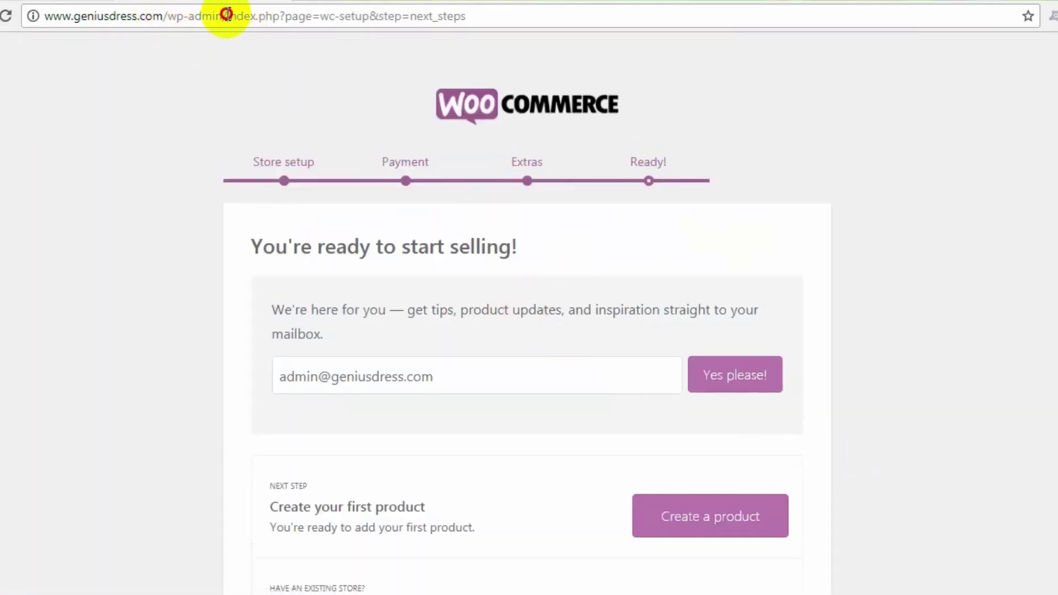
left_click_drag(226, 14, 525, 33)
key("BackSpace")
key("Return")
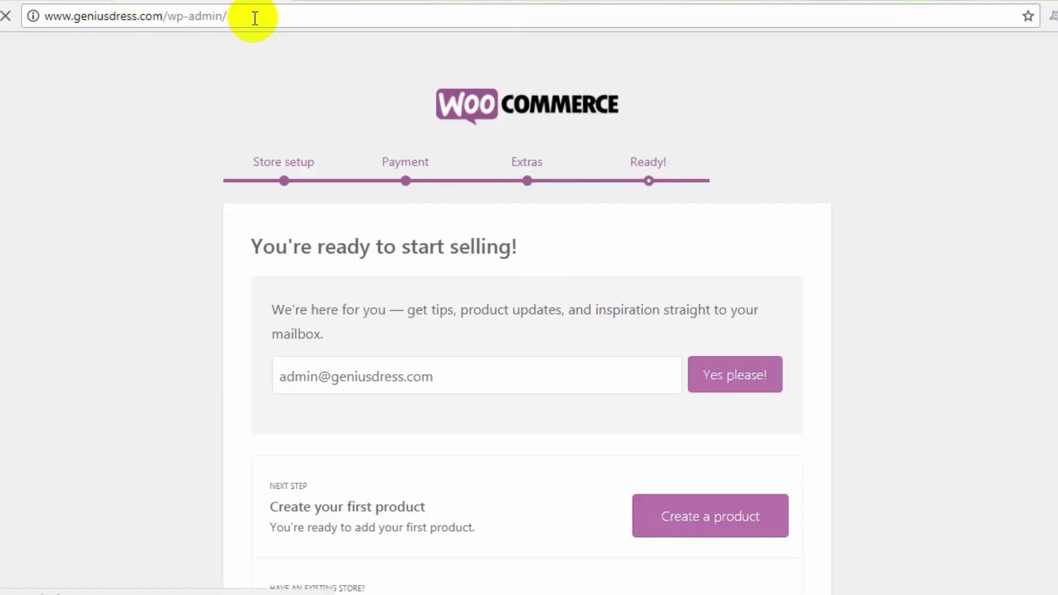
scroll(305, 363, "down", 1)
scroll(305, 363, "down", 8)
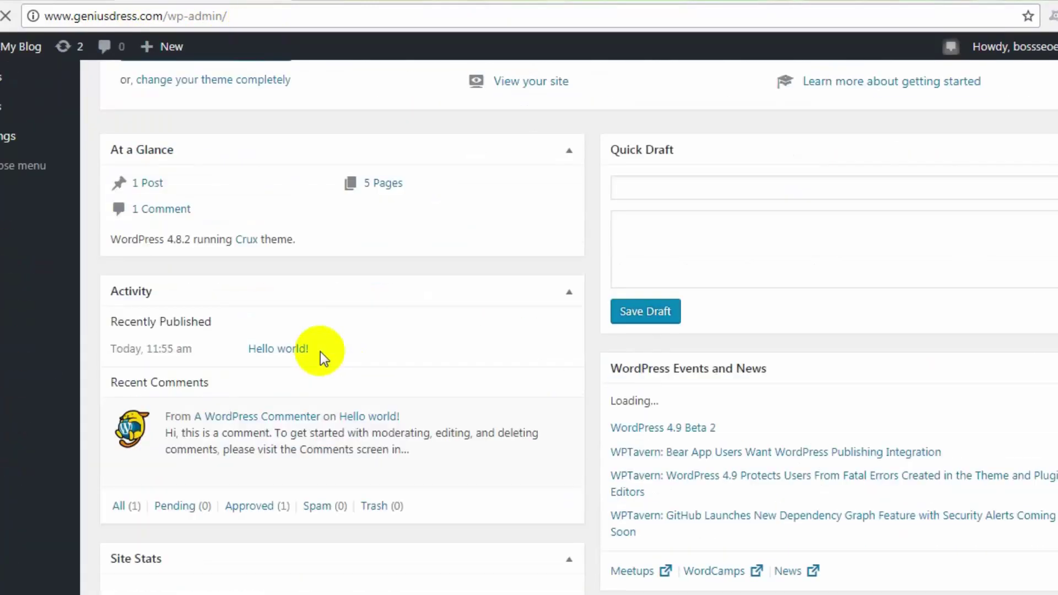
scroll(328, 329, "up", 7)
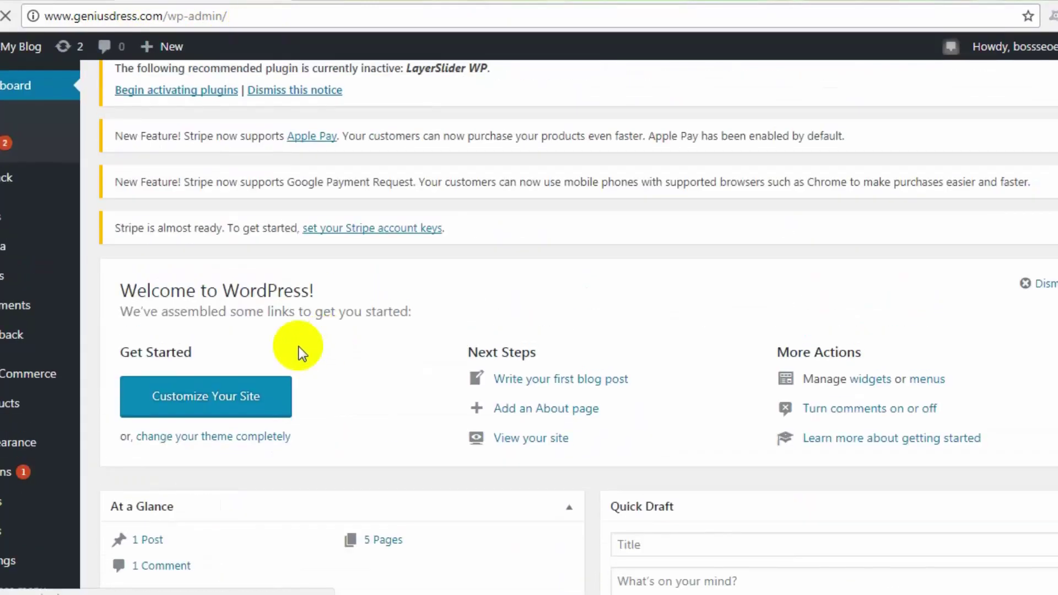
scroll(298, 349, "down", 2)
scroll(331, 83, "up", 4)
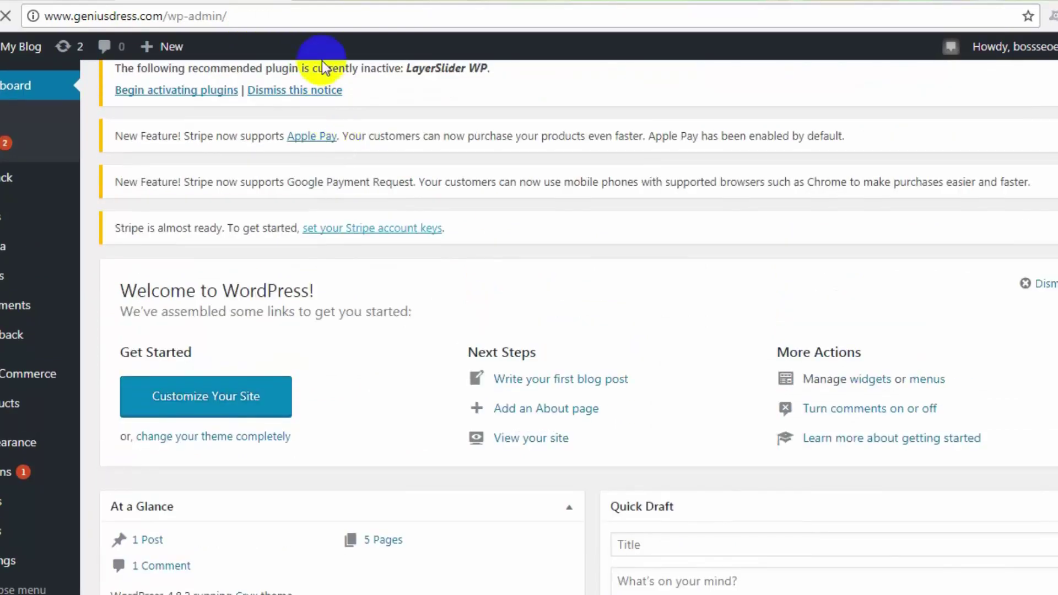
left_click(319, 2)
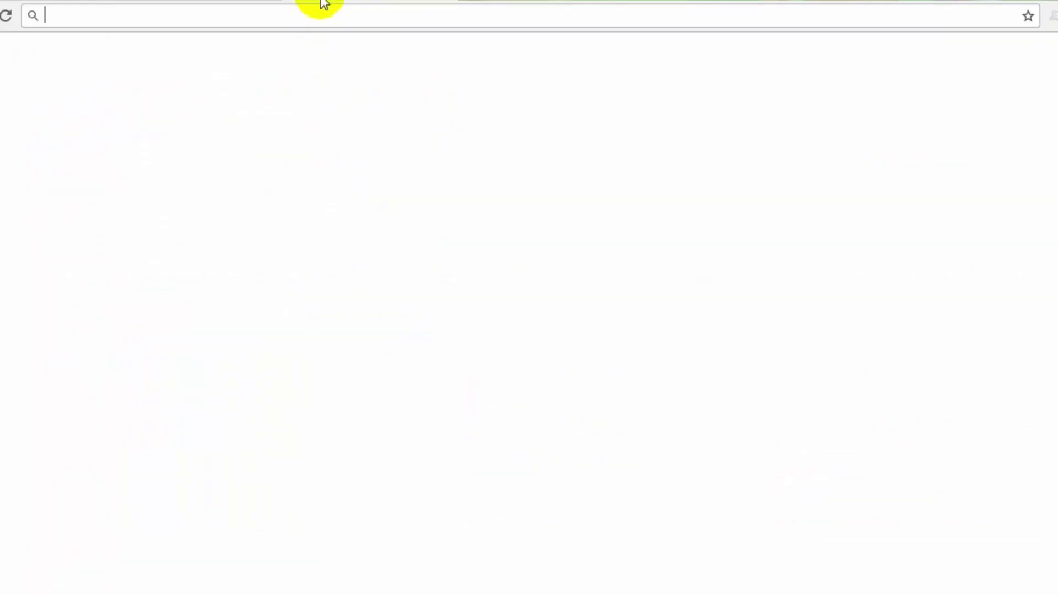
Step: Load geniusdress.com and scroll the Crux-styled storefront with Cart, Checkout, My Account and Shop links
left_click(374, 13)
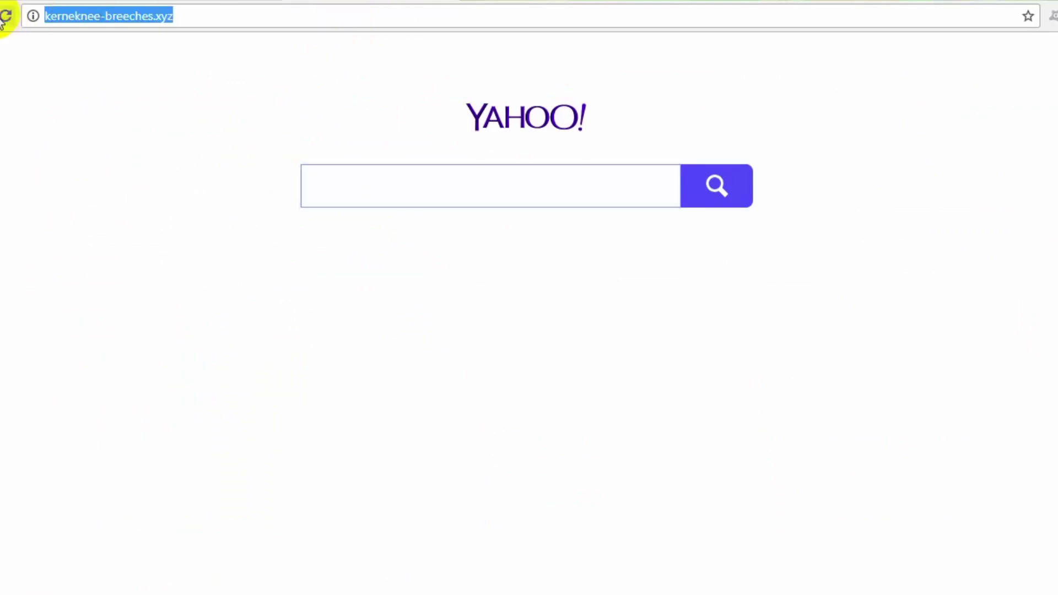
type("ge")
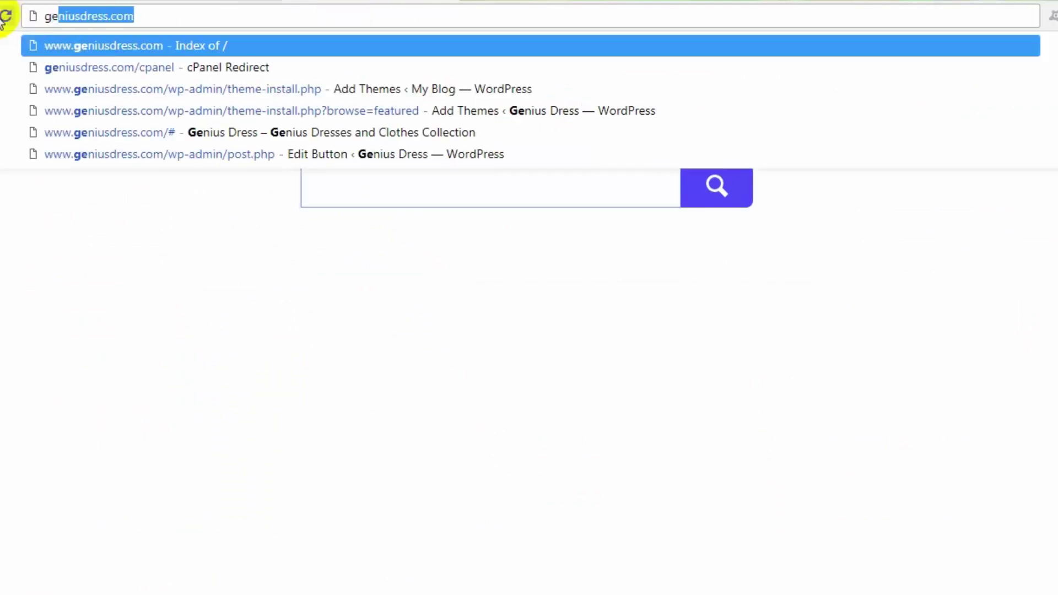
key("Return")
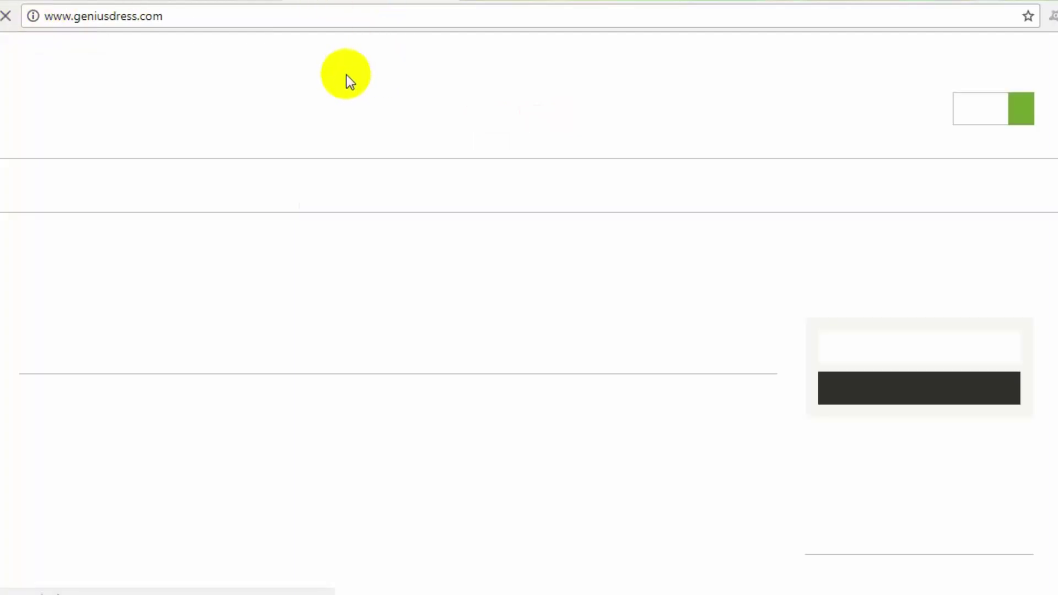
scroll(404, 221, "down", 12)
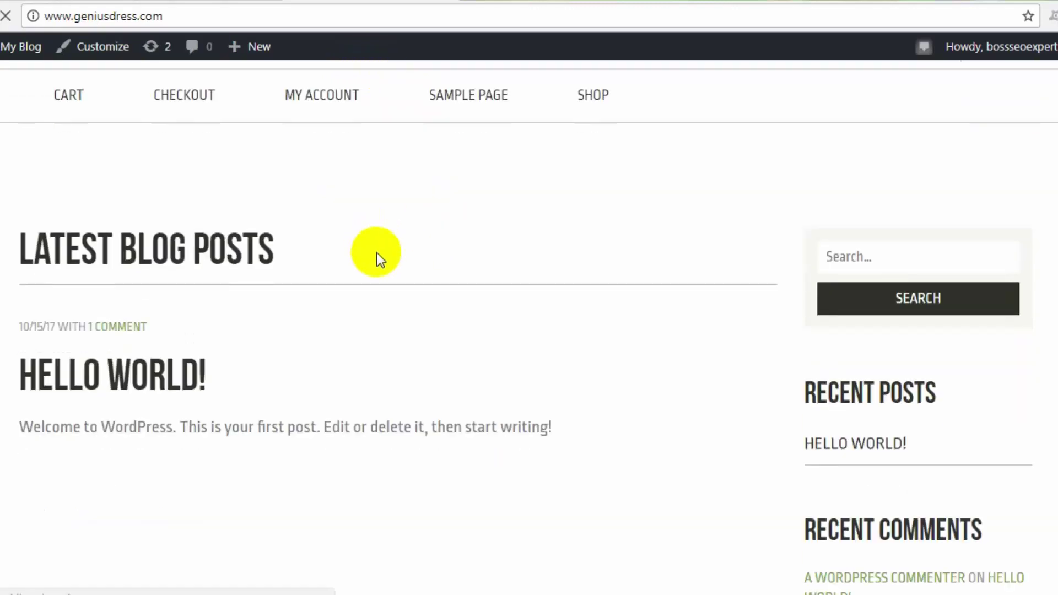
scroll(478, 427, "up", 10)
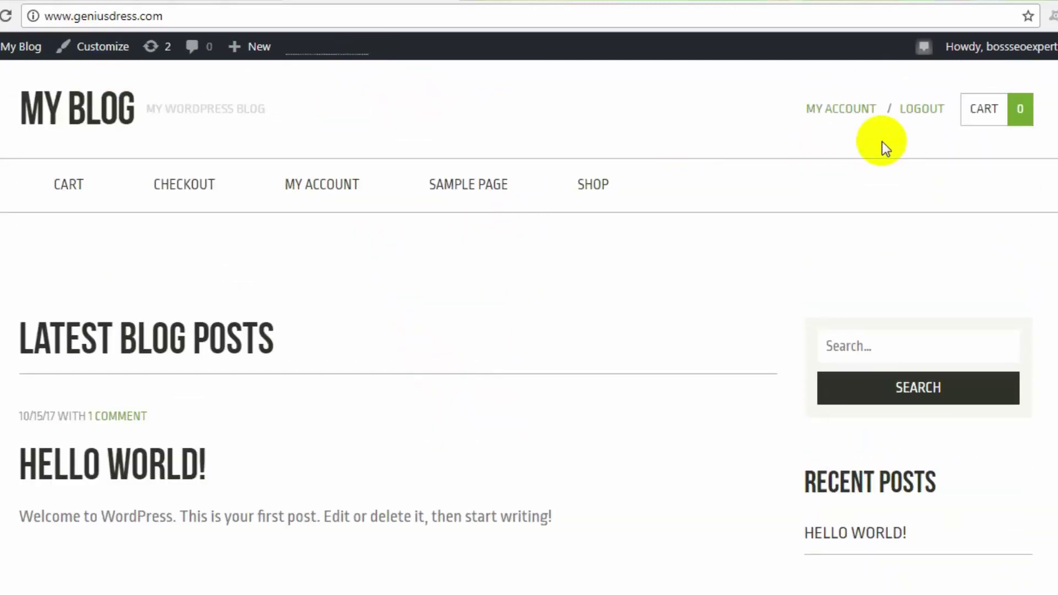
scroll(701, 260, "down", 8)
scroll(544, 370, "down", 4)
scroll(559, 398, "up", 12)
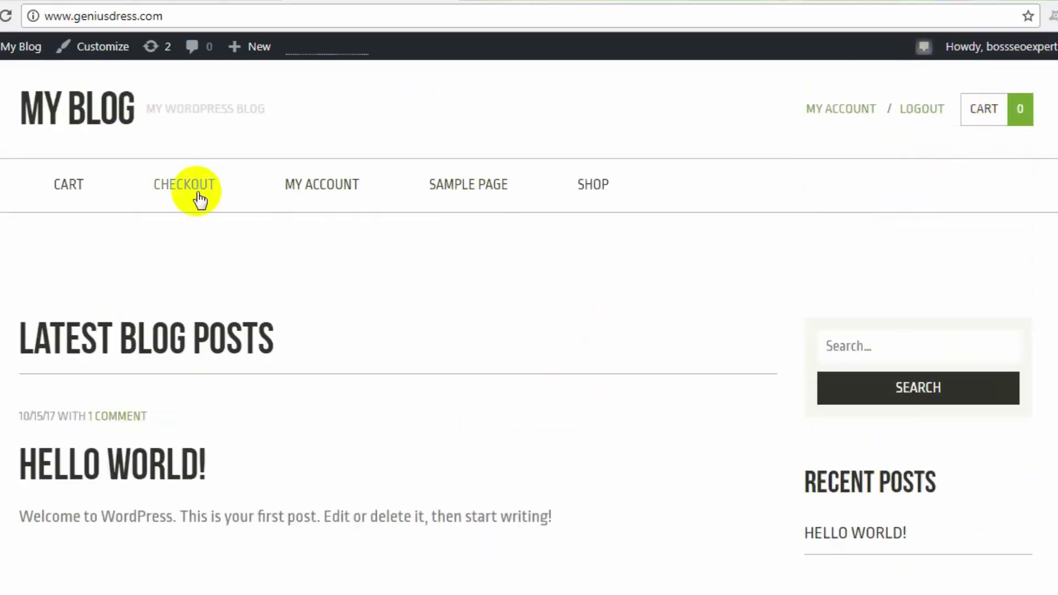
scroll(480, 298, "down", 5)
scroll(495, 408, "up", 5)
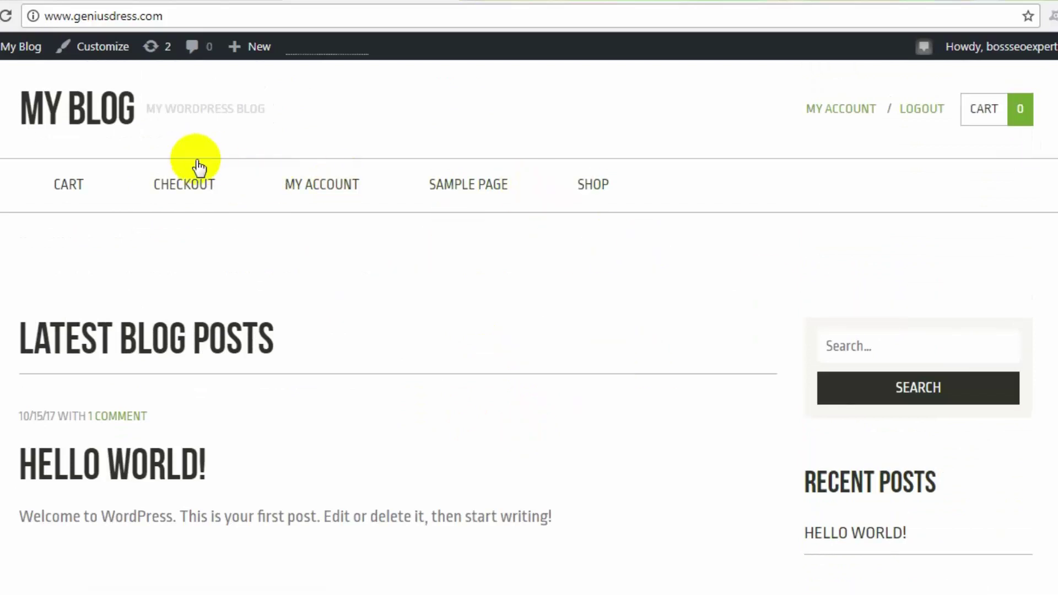
scroll(215, 198, "down", 3)
Step: Compare with the Dashboard tab, then return and review the storefront again
left_click(176, 2)
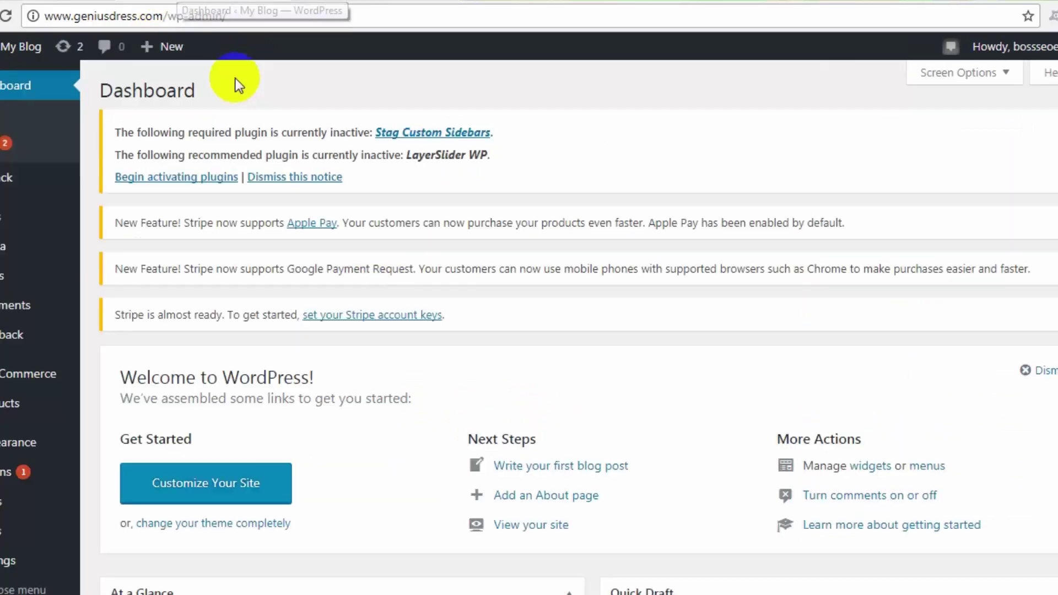
scroll(425, 384, "down", 2)
scroll(424, 384, "down", 5)
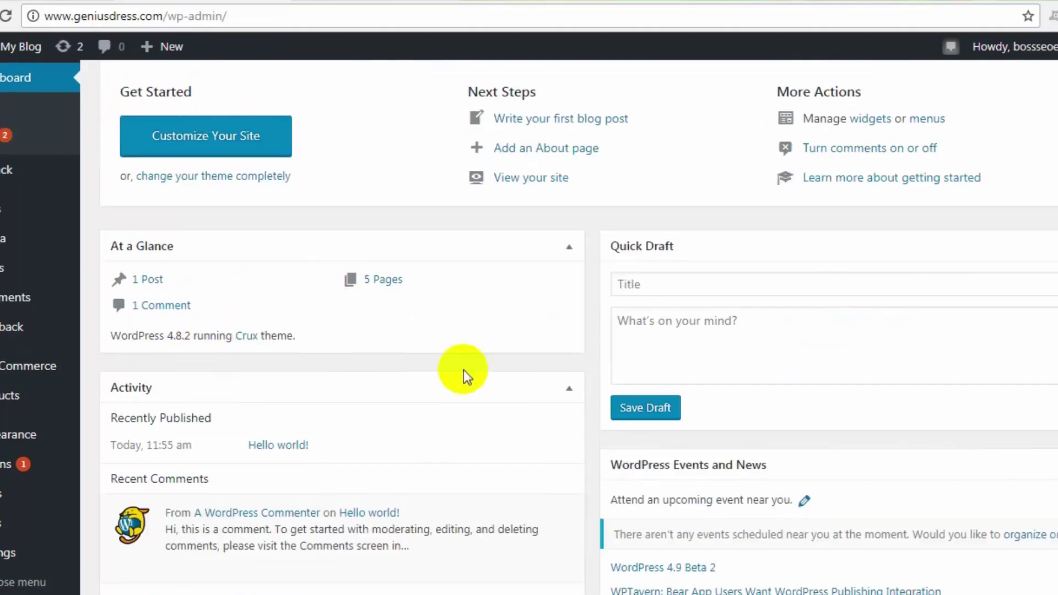
left_click(355, 2)
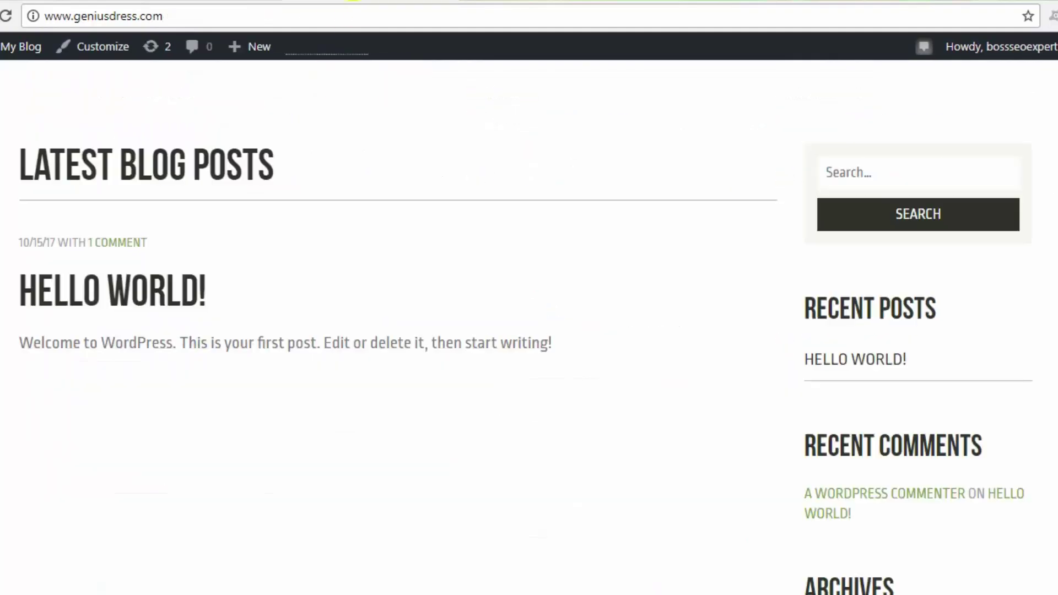
scroll(244, 208, "up", 3)
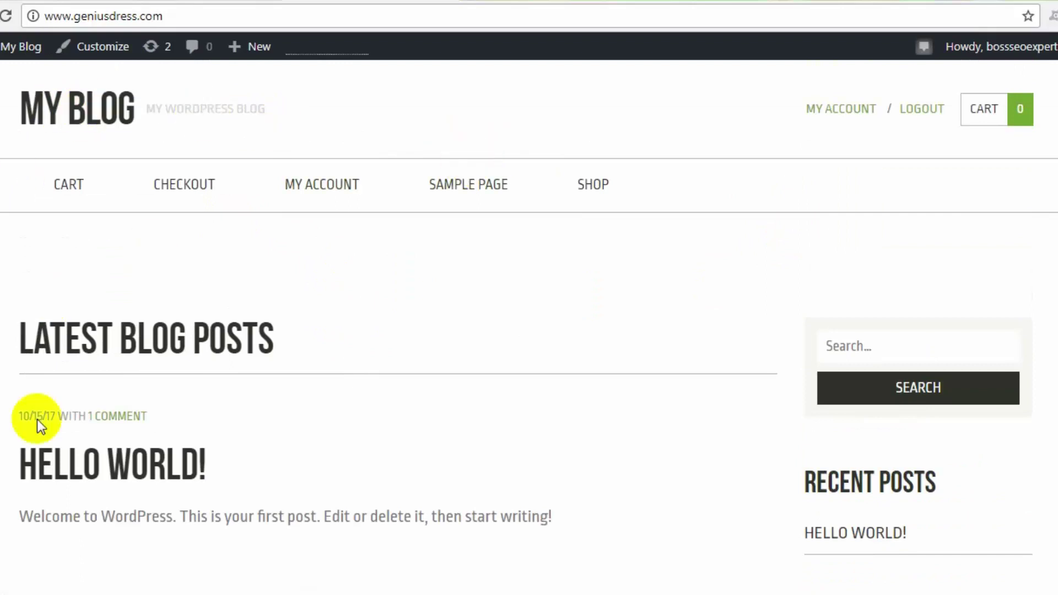
scroll(226, 498, "down", 6)
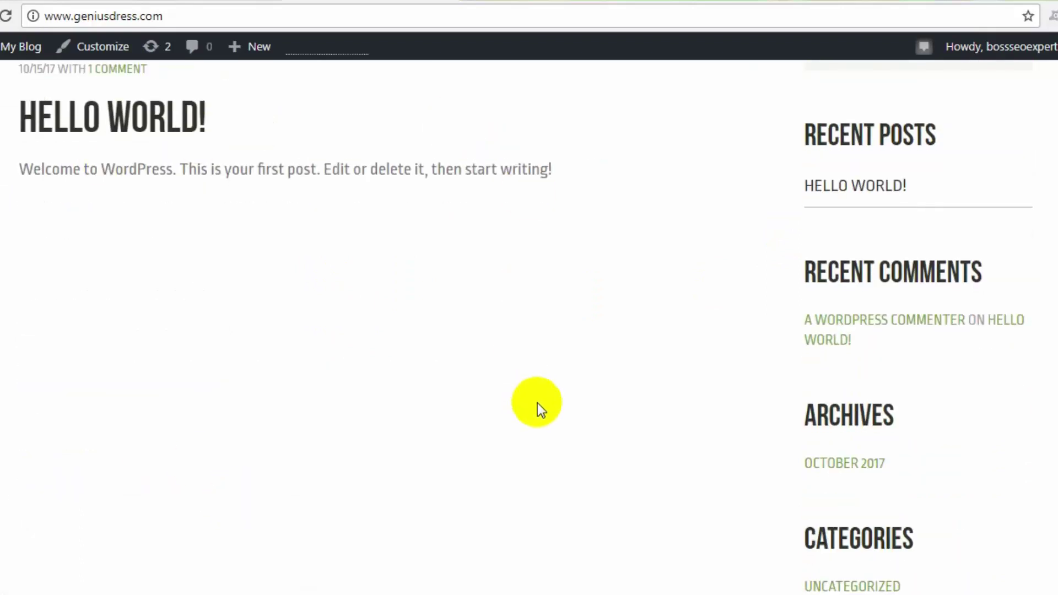
scroll(538, 400, "down", 6)
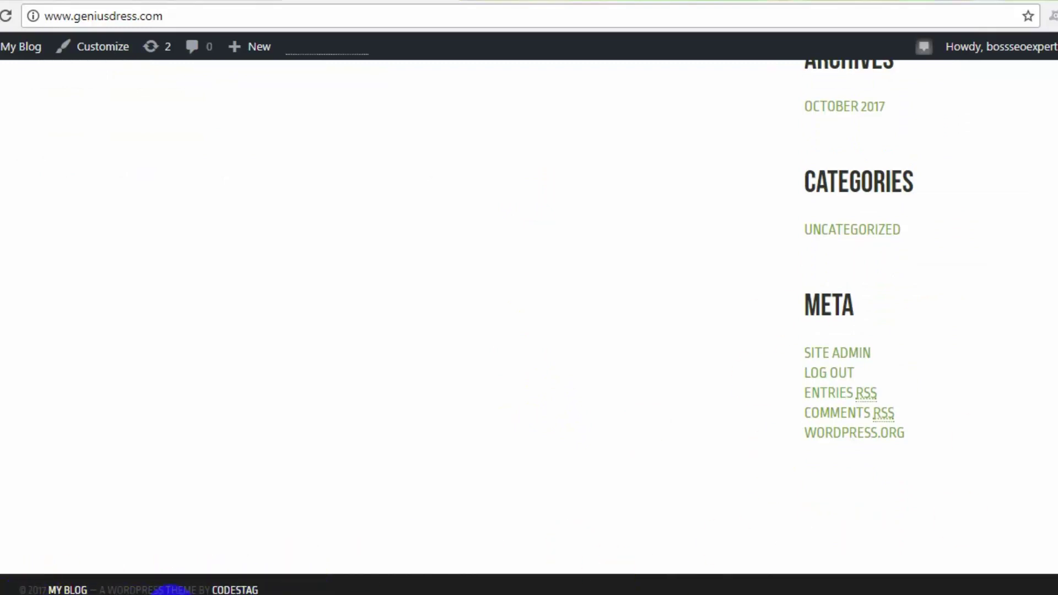
scroll(595, 571, "up", 10)
scroll(448, 455, "up", 2)
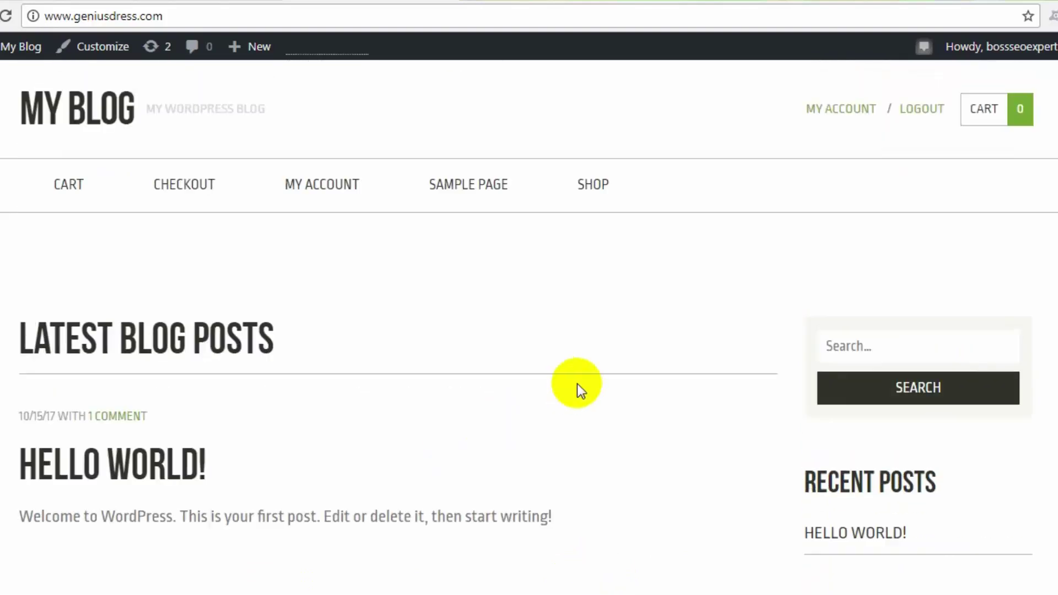